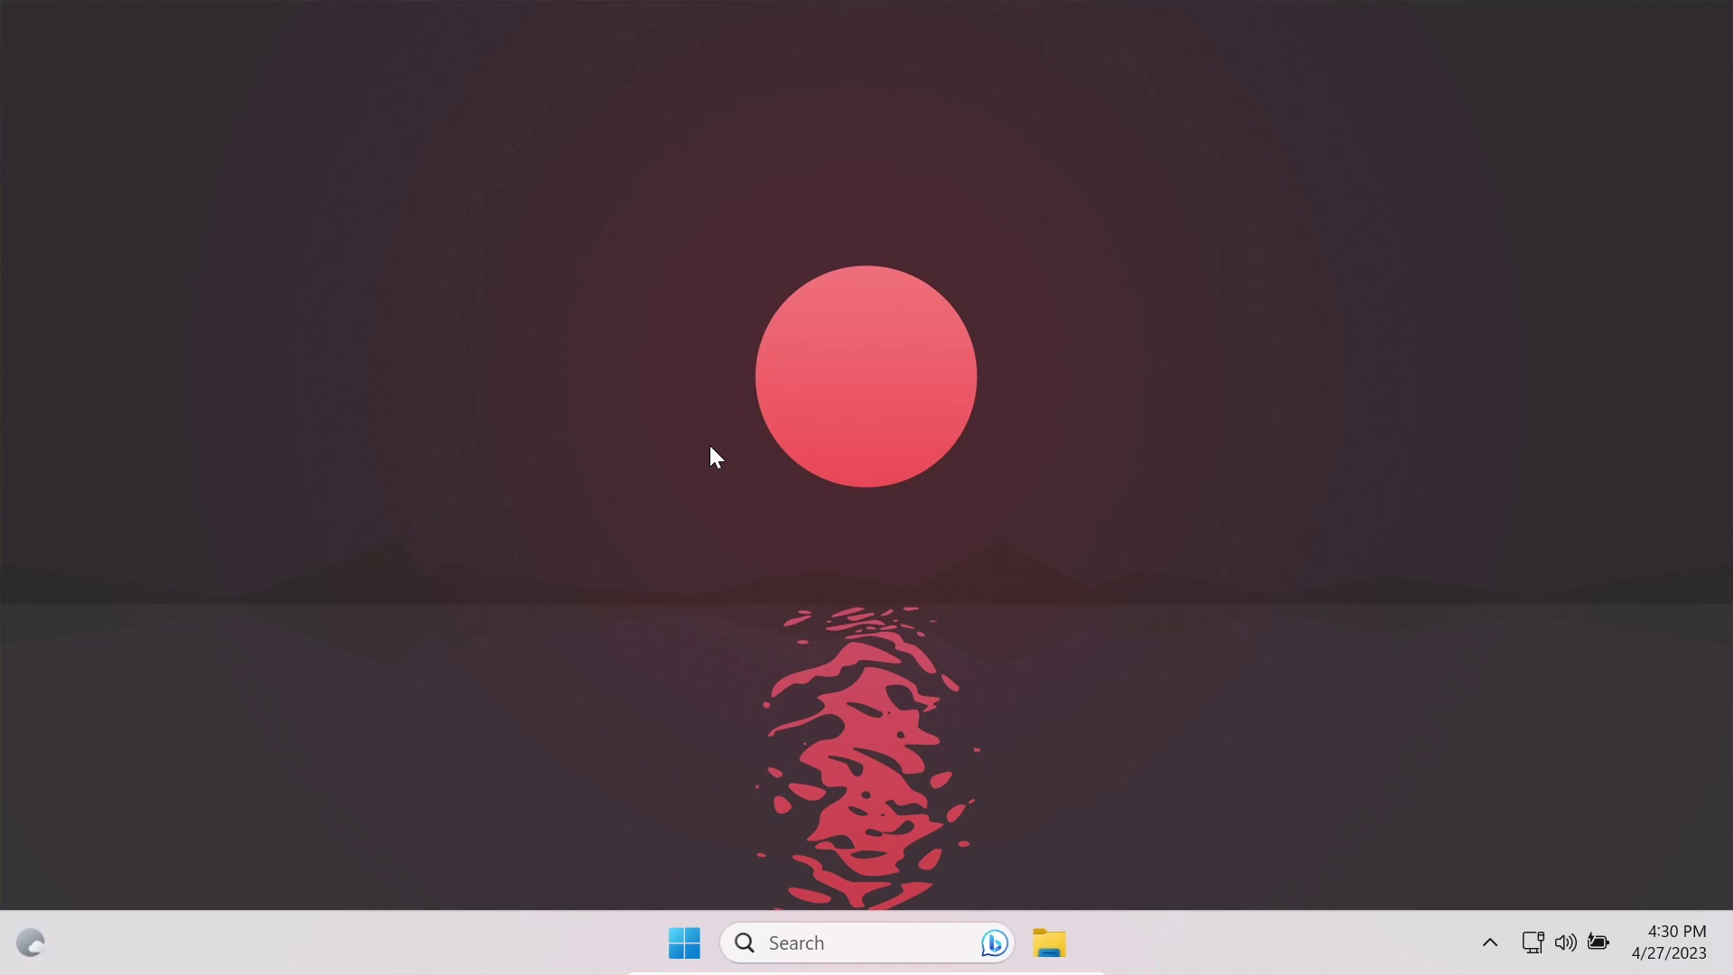
Search 'vers' and open the System > About page showing the Windows version
key(super)
text(vers)
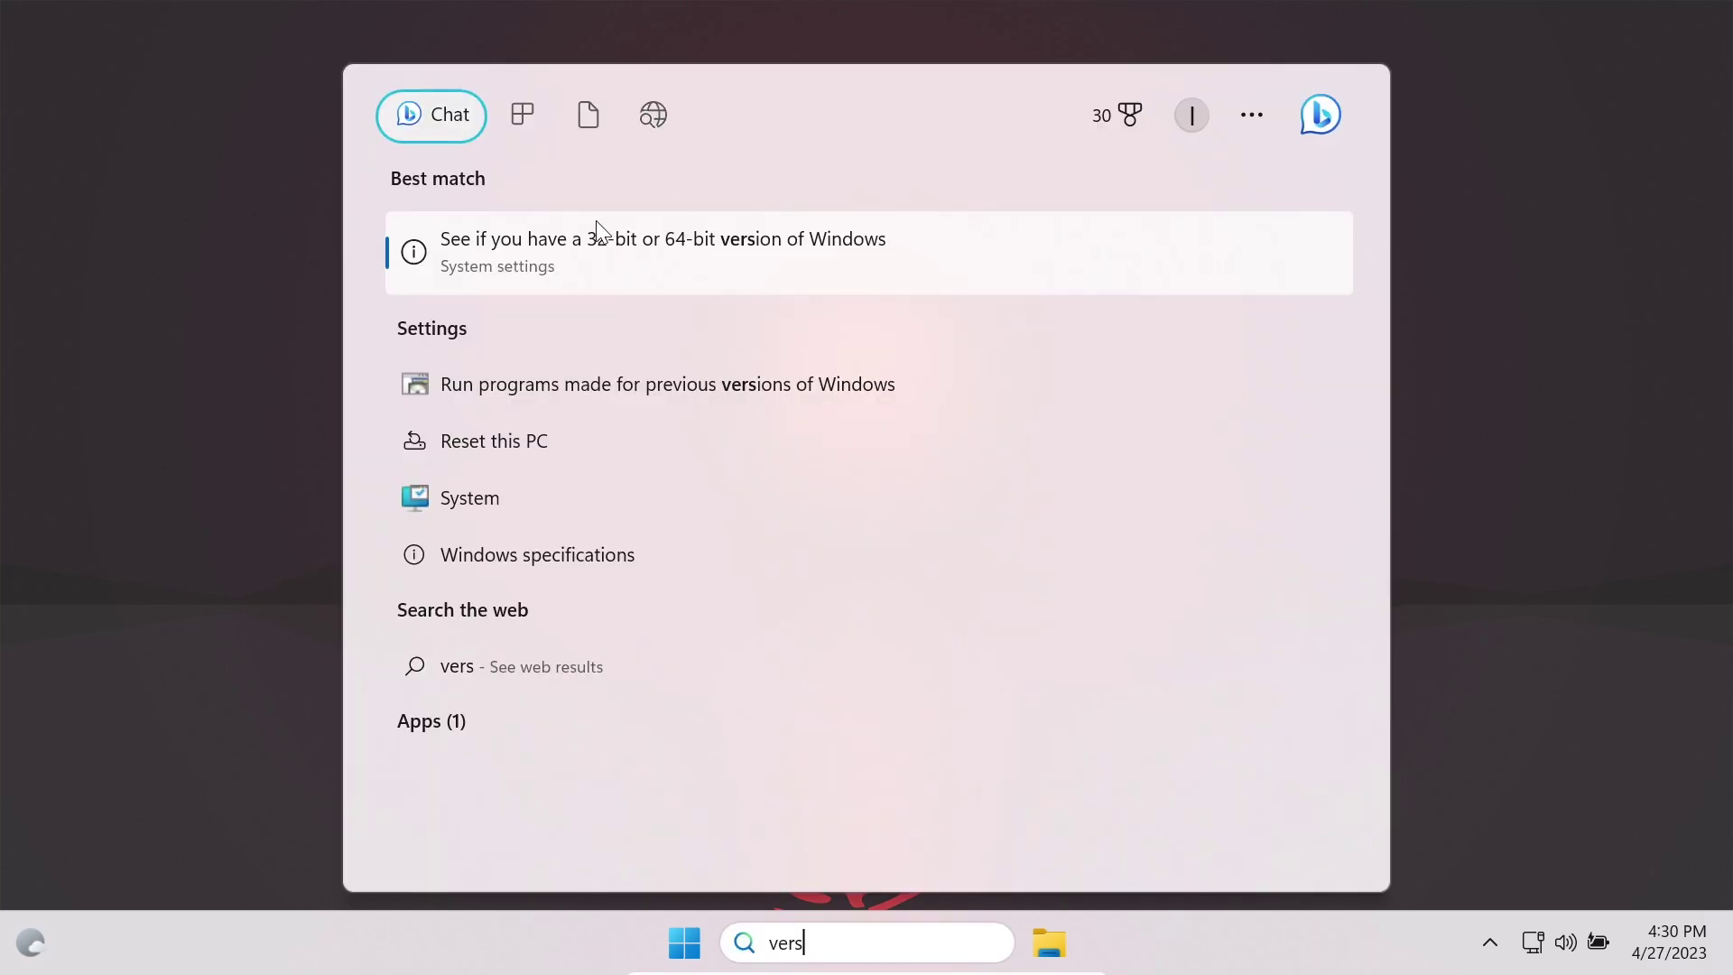
click(619, 280)
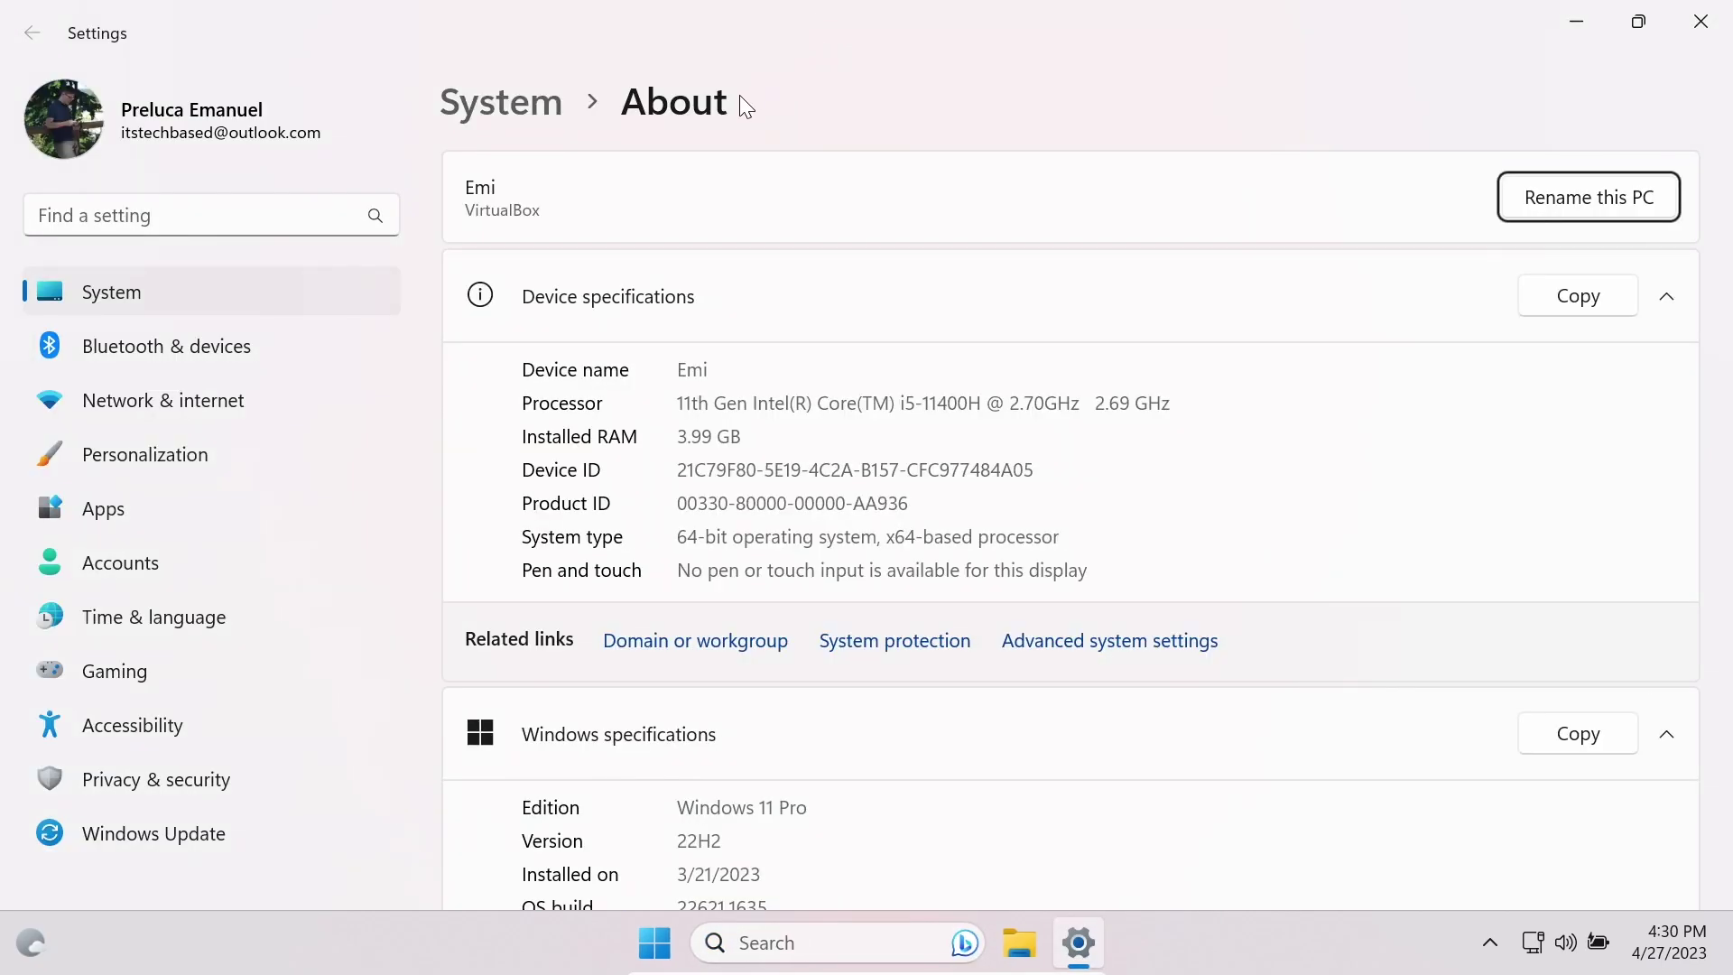
Review the Windows specifications, including OS build 22621.1635, then close Settings
drag(845, 40, 608, 72)
scroll(677, 464, down, 10)
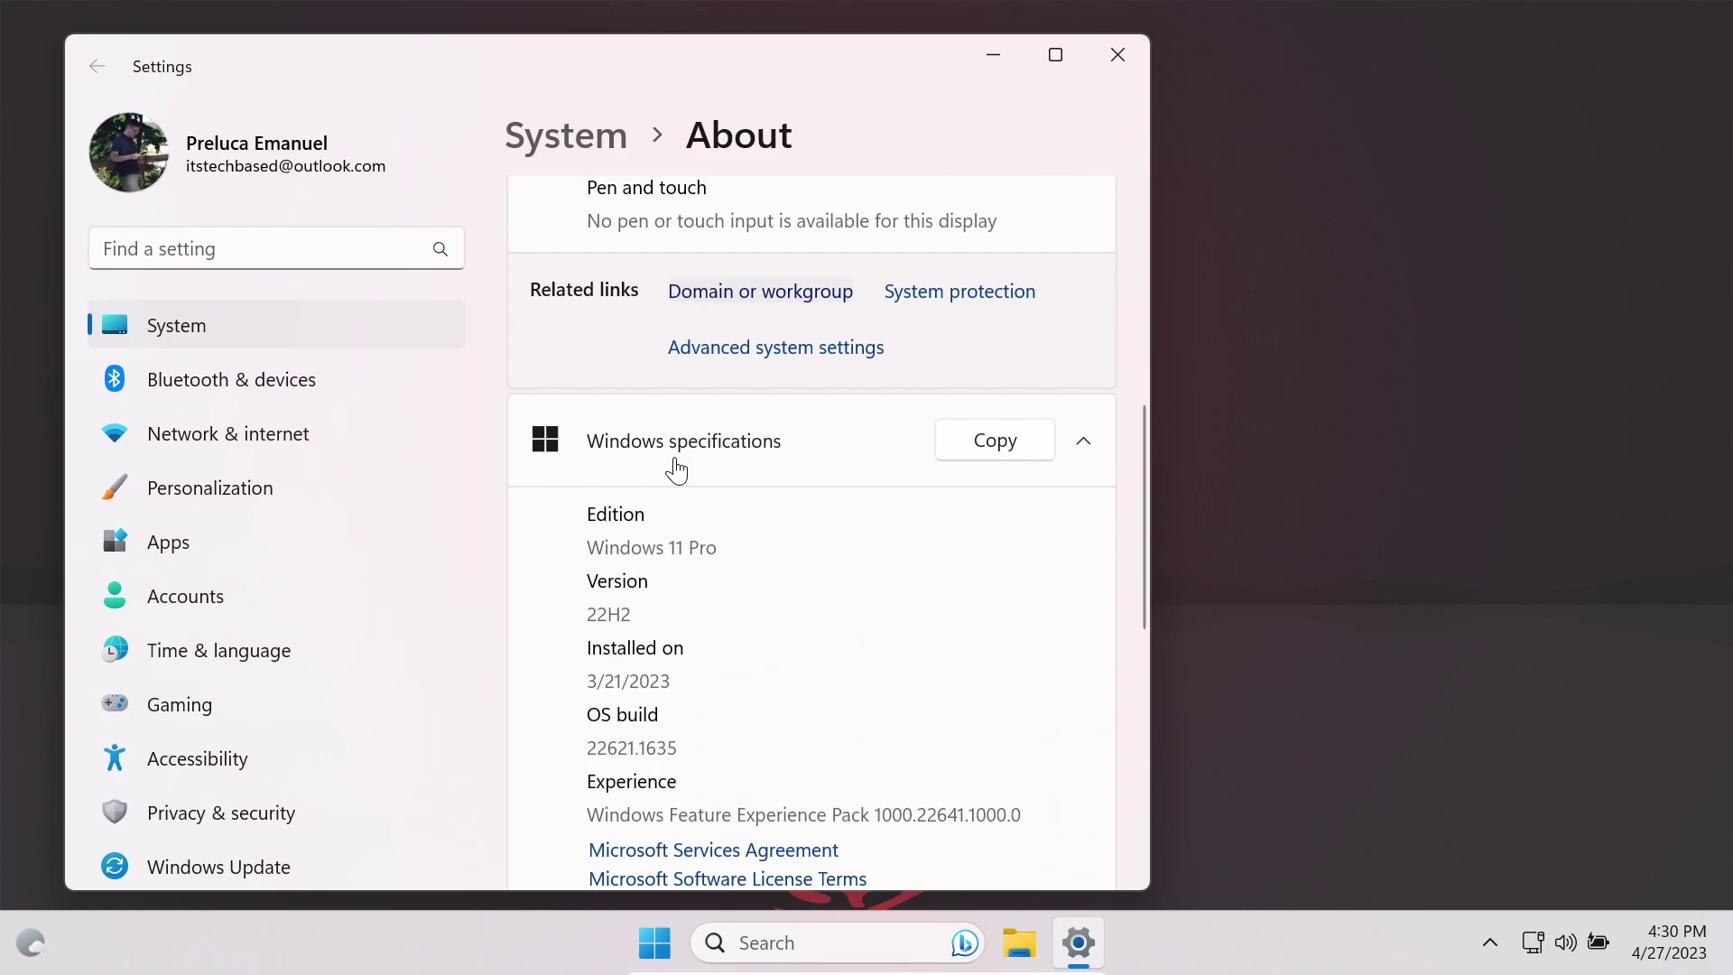
drag(598, 533, 697, 534)
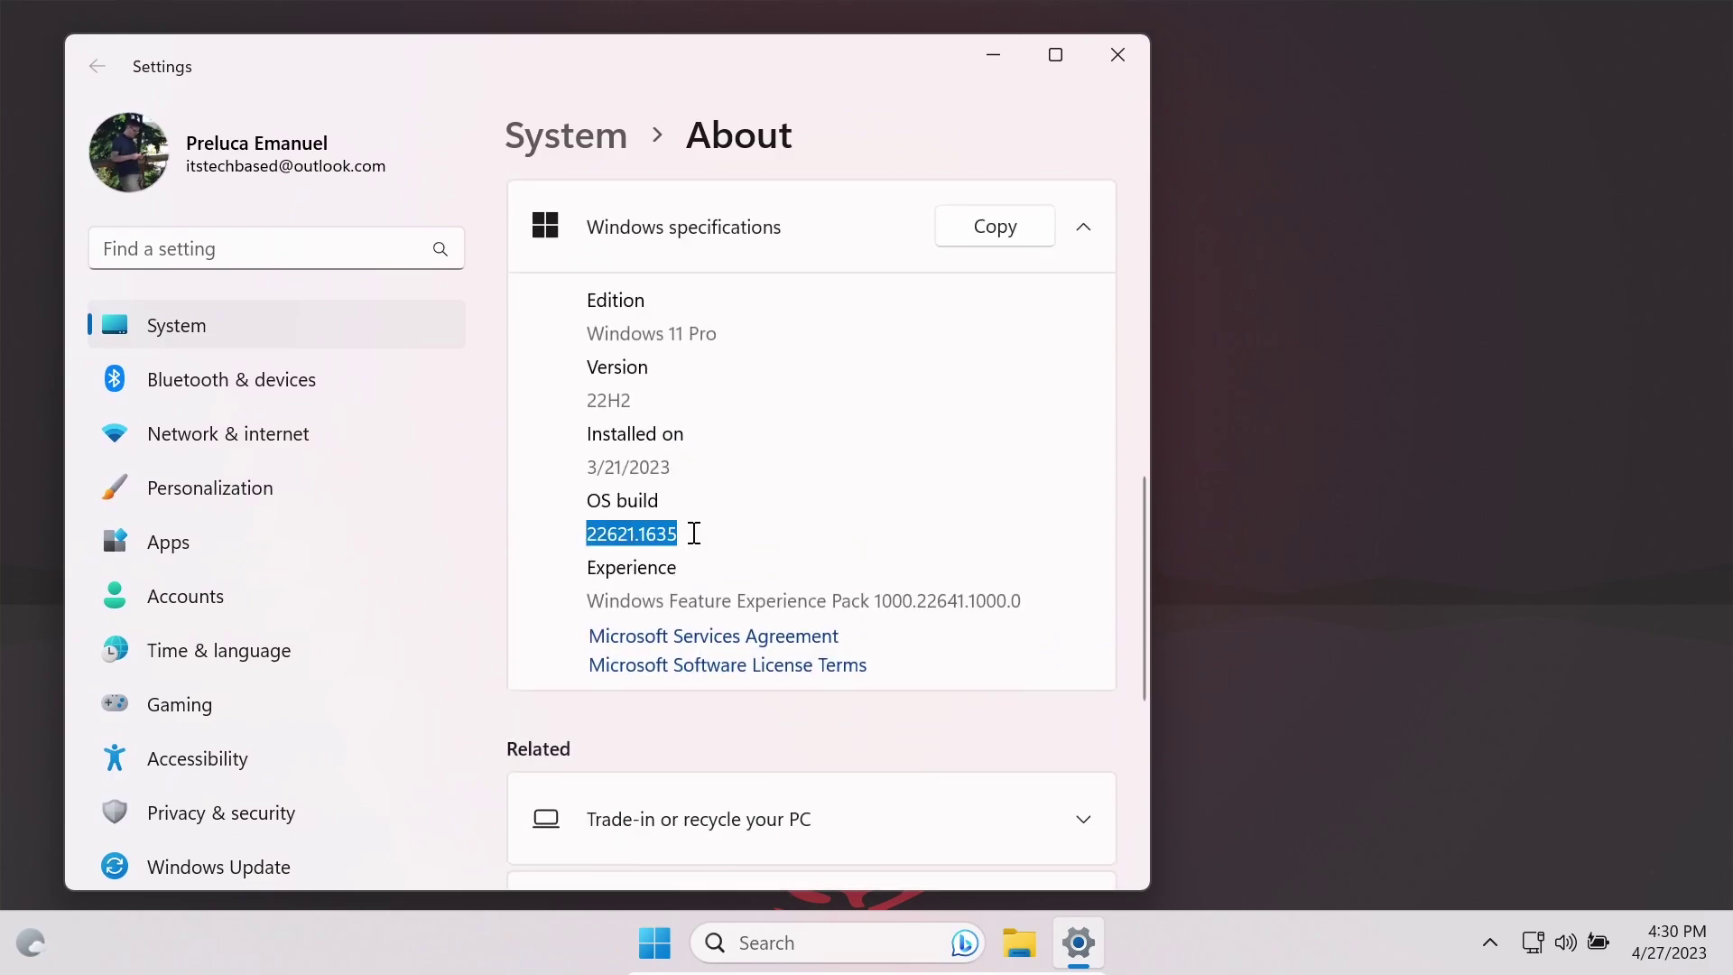
click(700, 537)
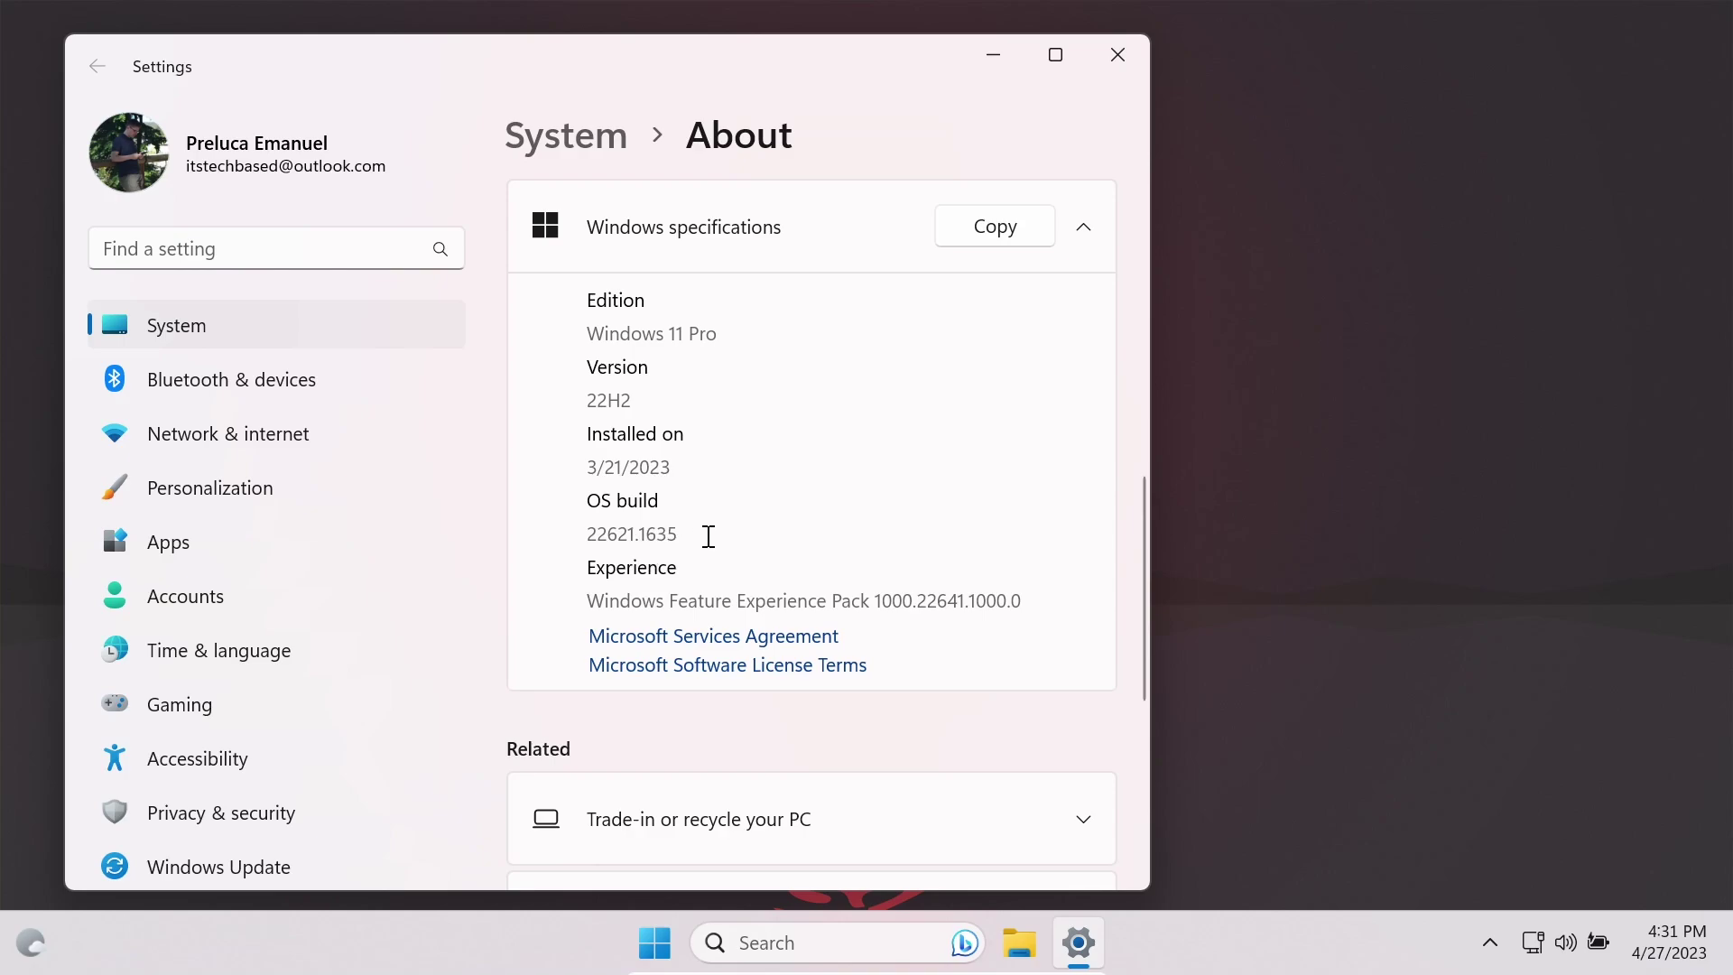
click(1118, 54)
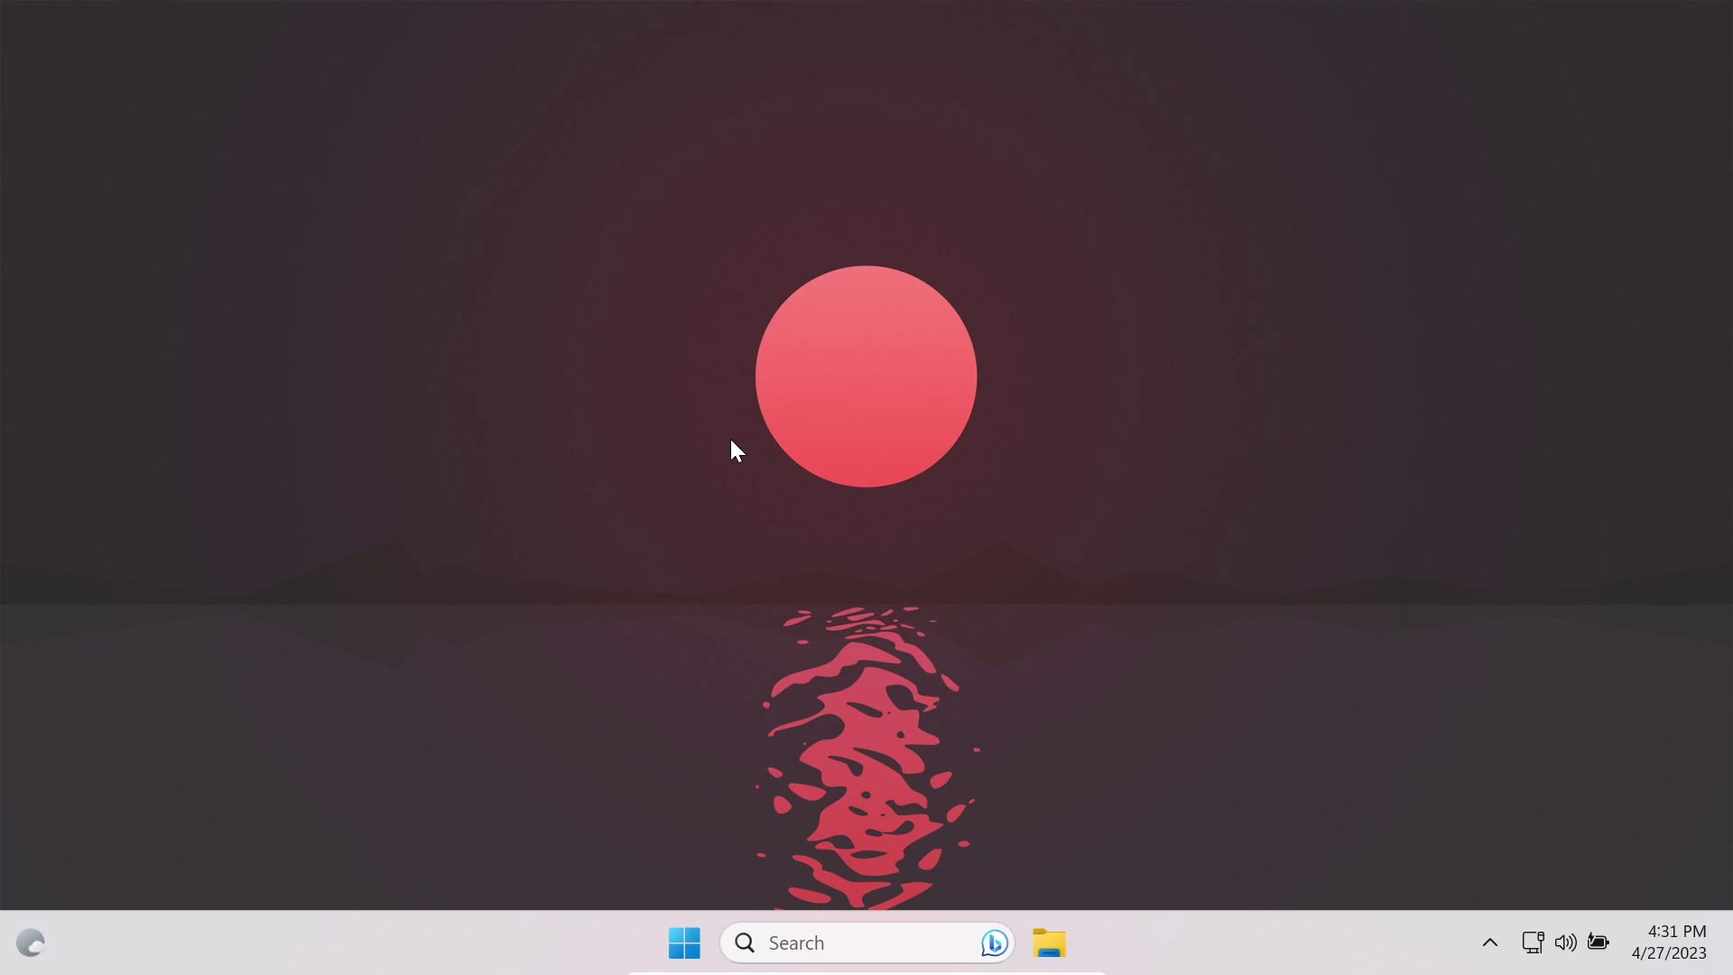
Search 'rege' and launch Registry Editor as administrator
click(773, 943)
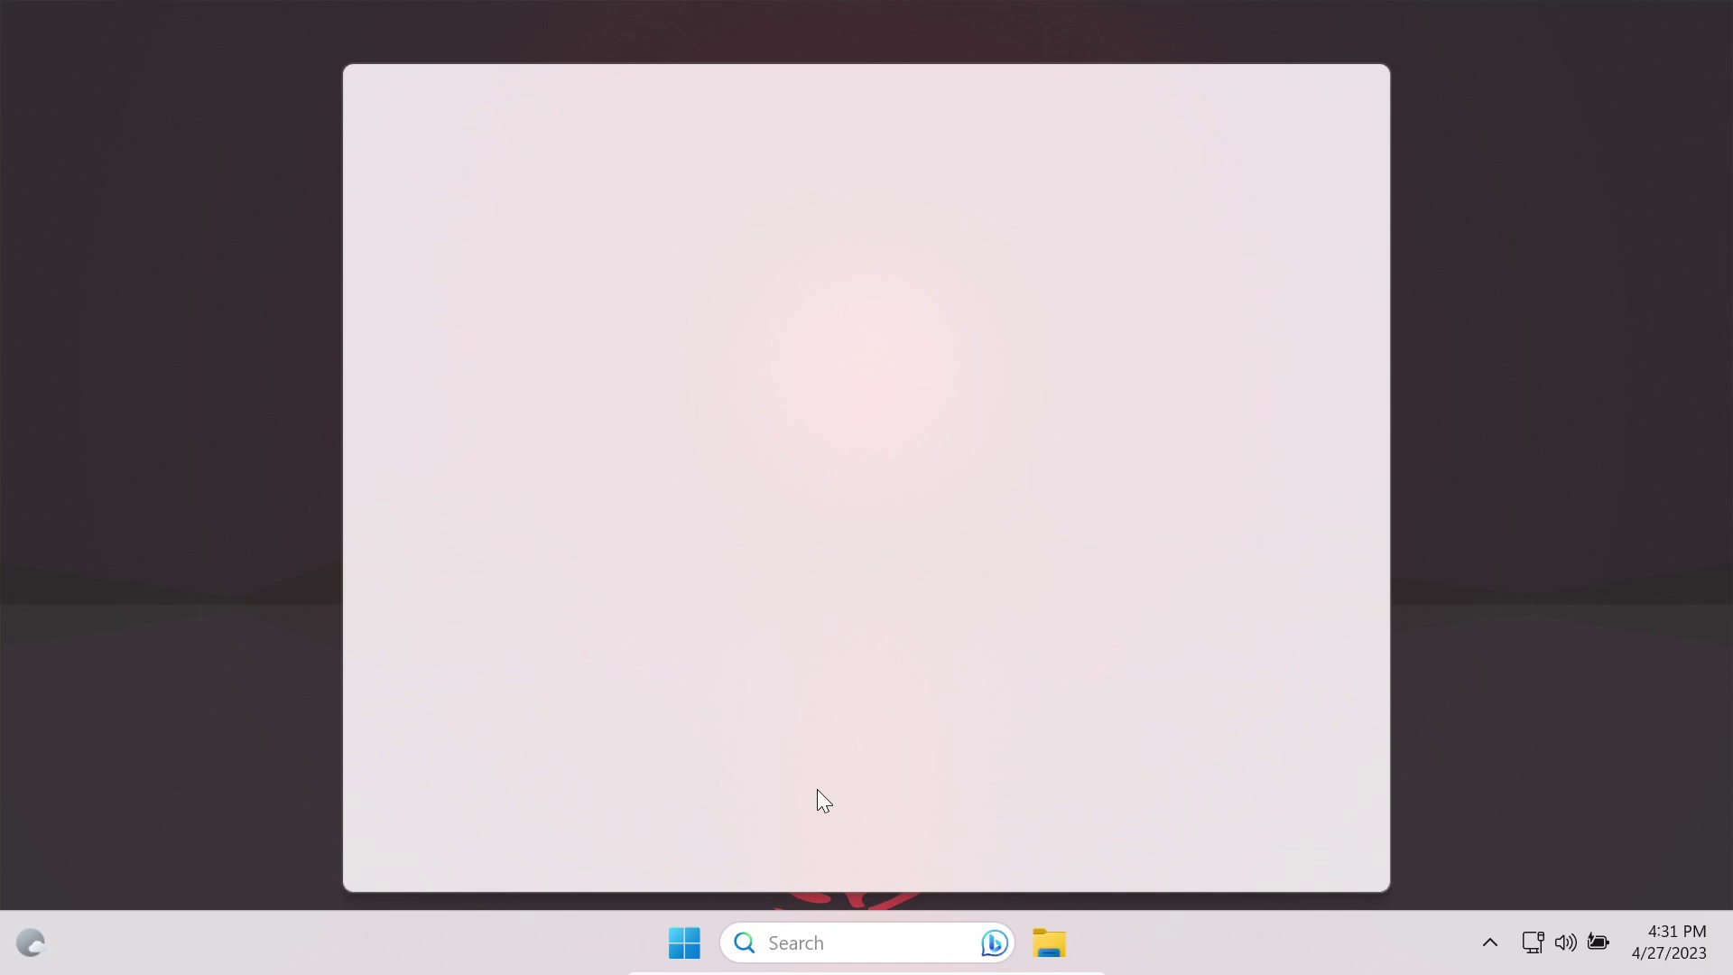
text(rege)
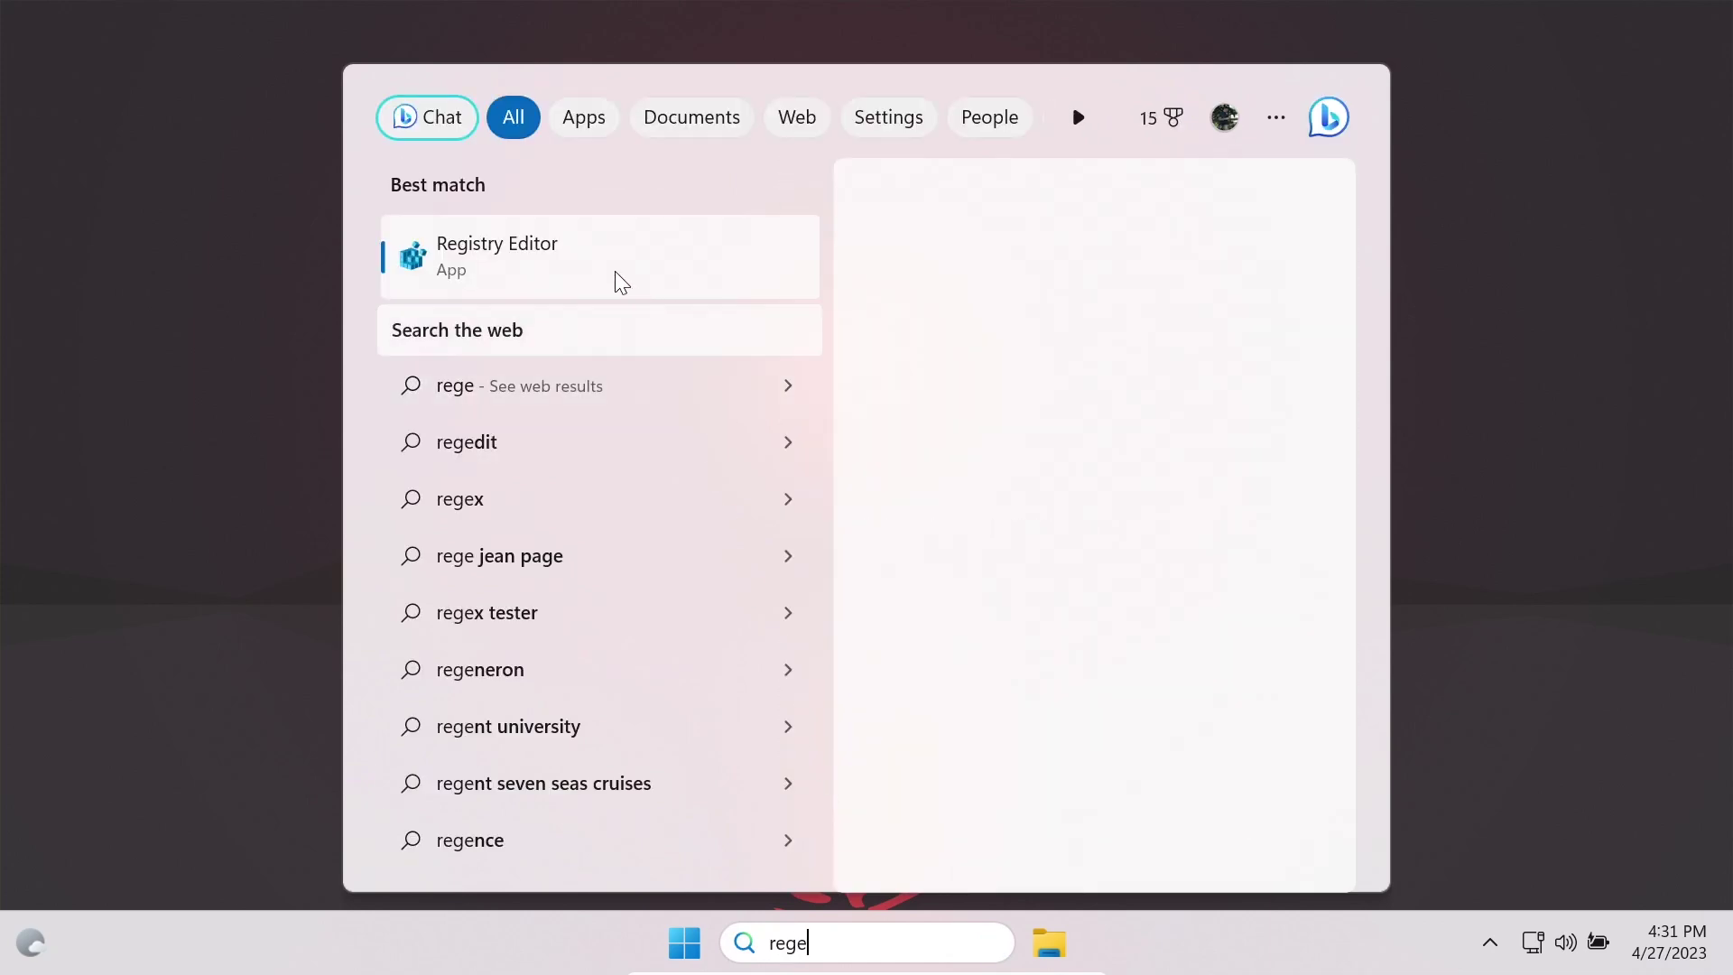
right_click(488, 264)
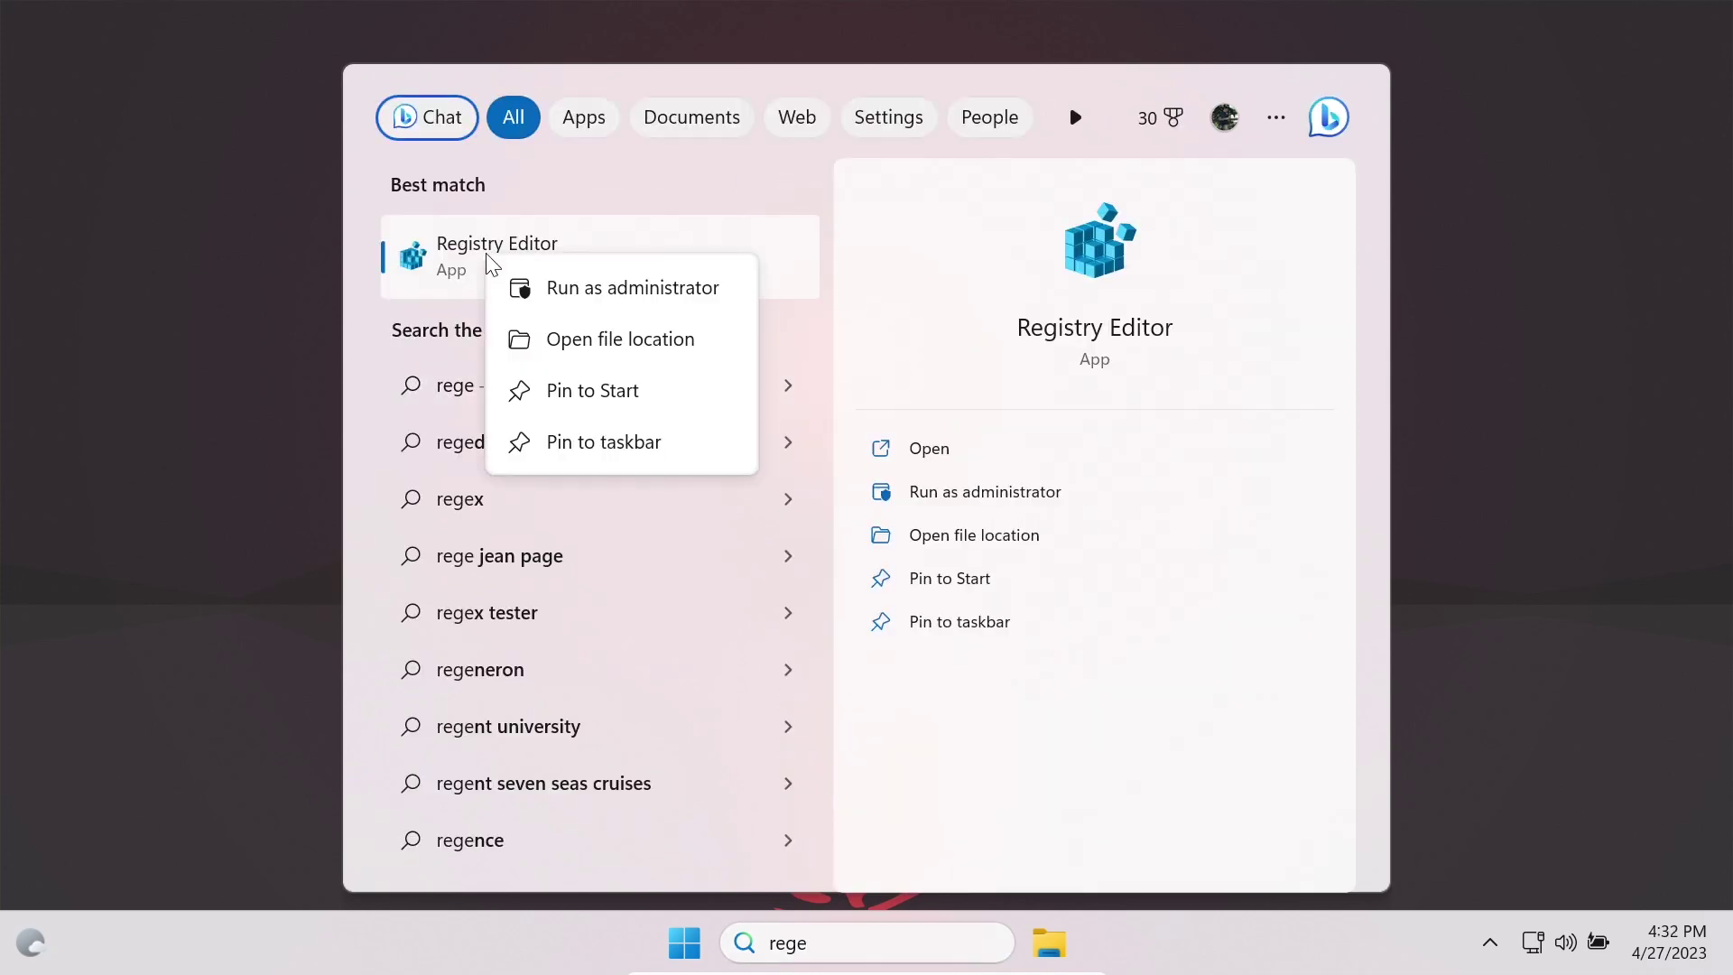
click(549, 295)
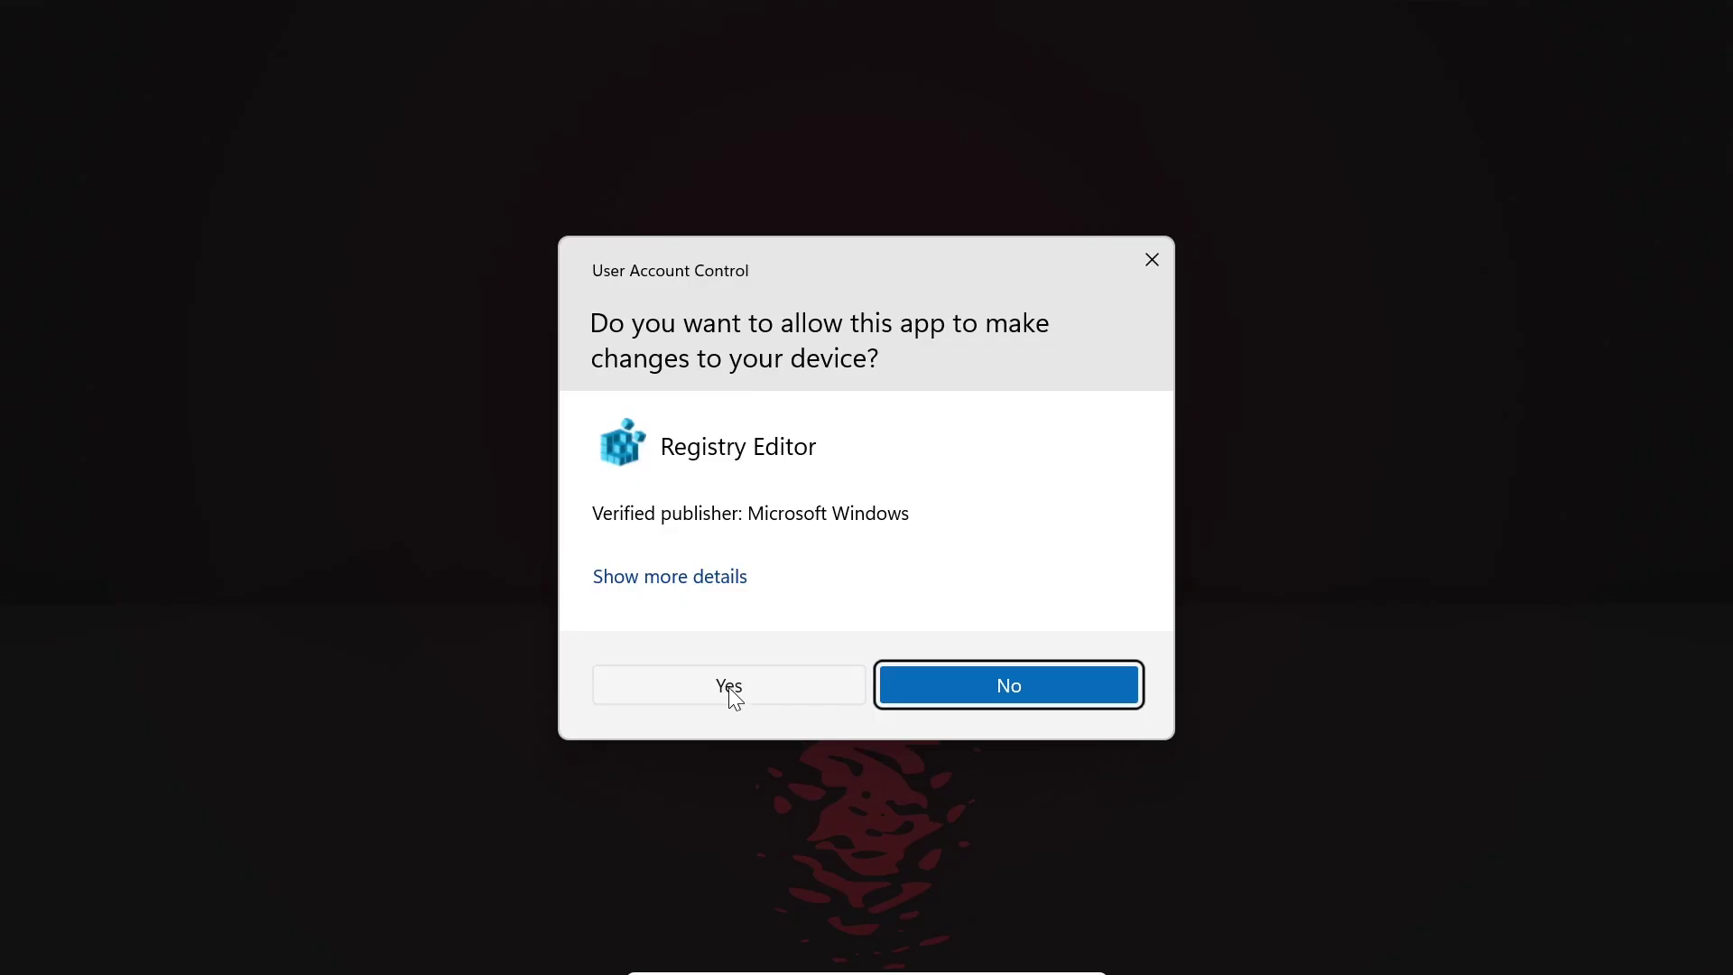
click(727, 685)
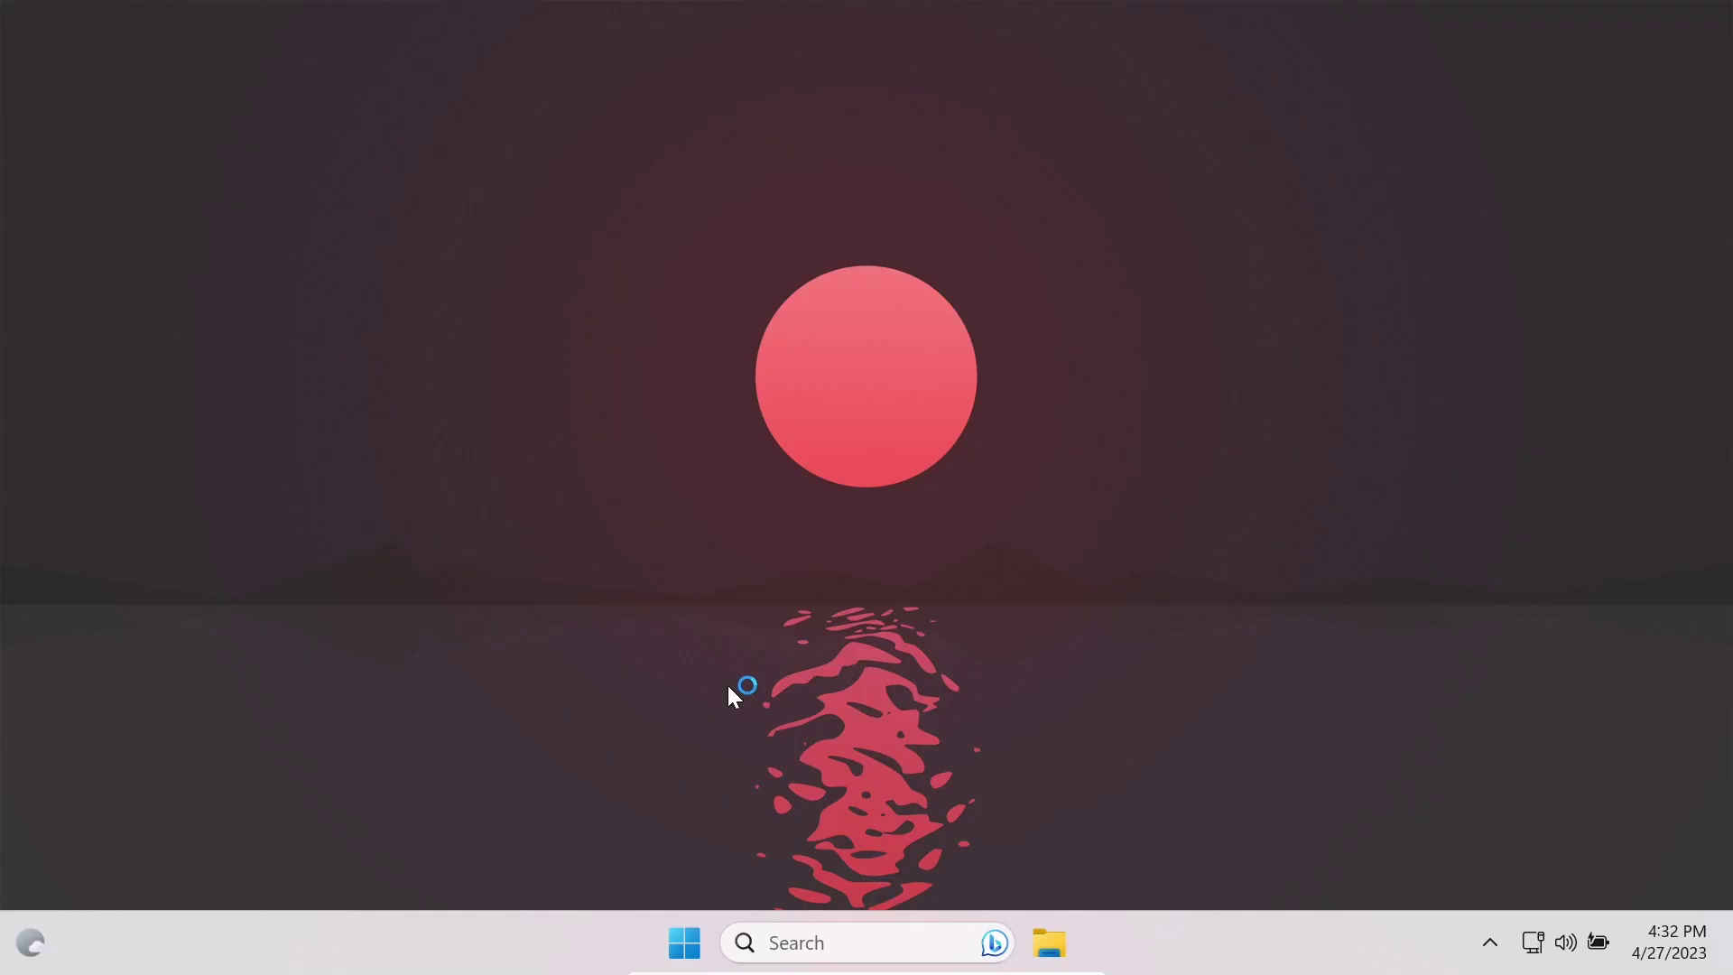
Navigate to HKCU\Software\Microsoft\Windows\CurrentVersion\Explorer\Advanced and display its values
click(225, 298)
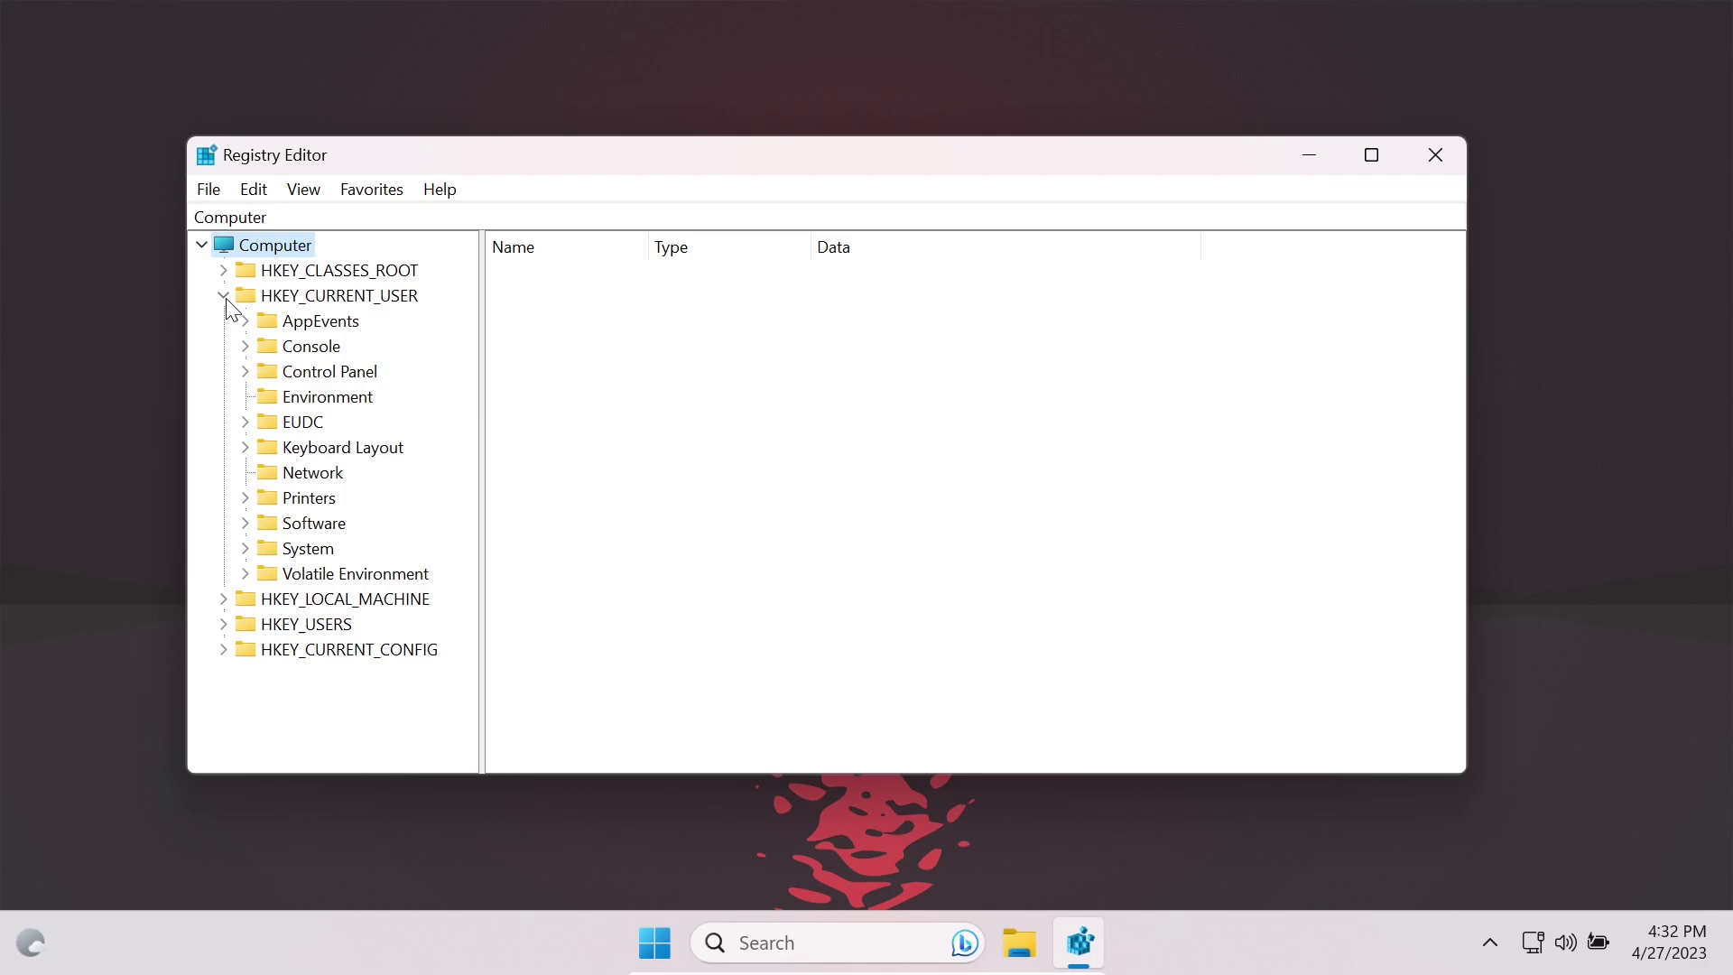
click(246, 524)
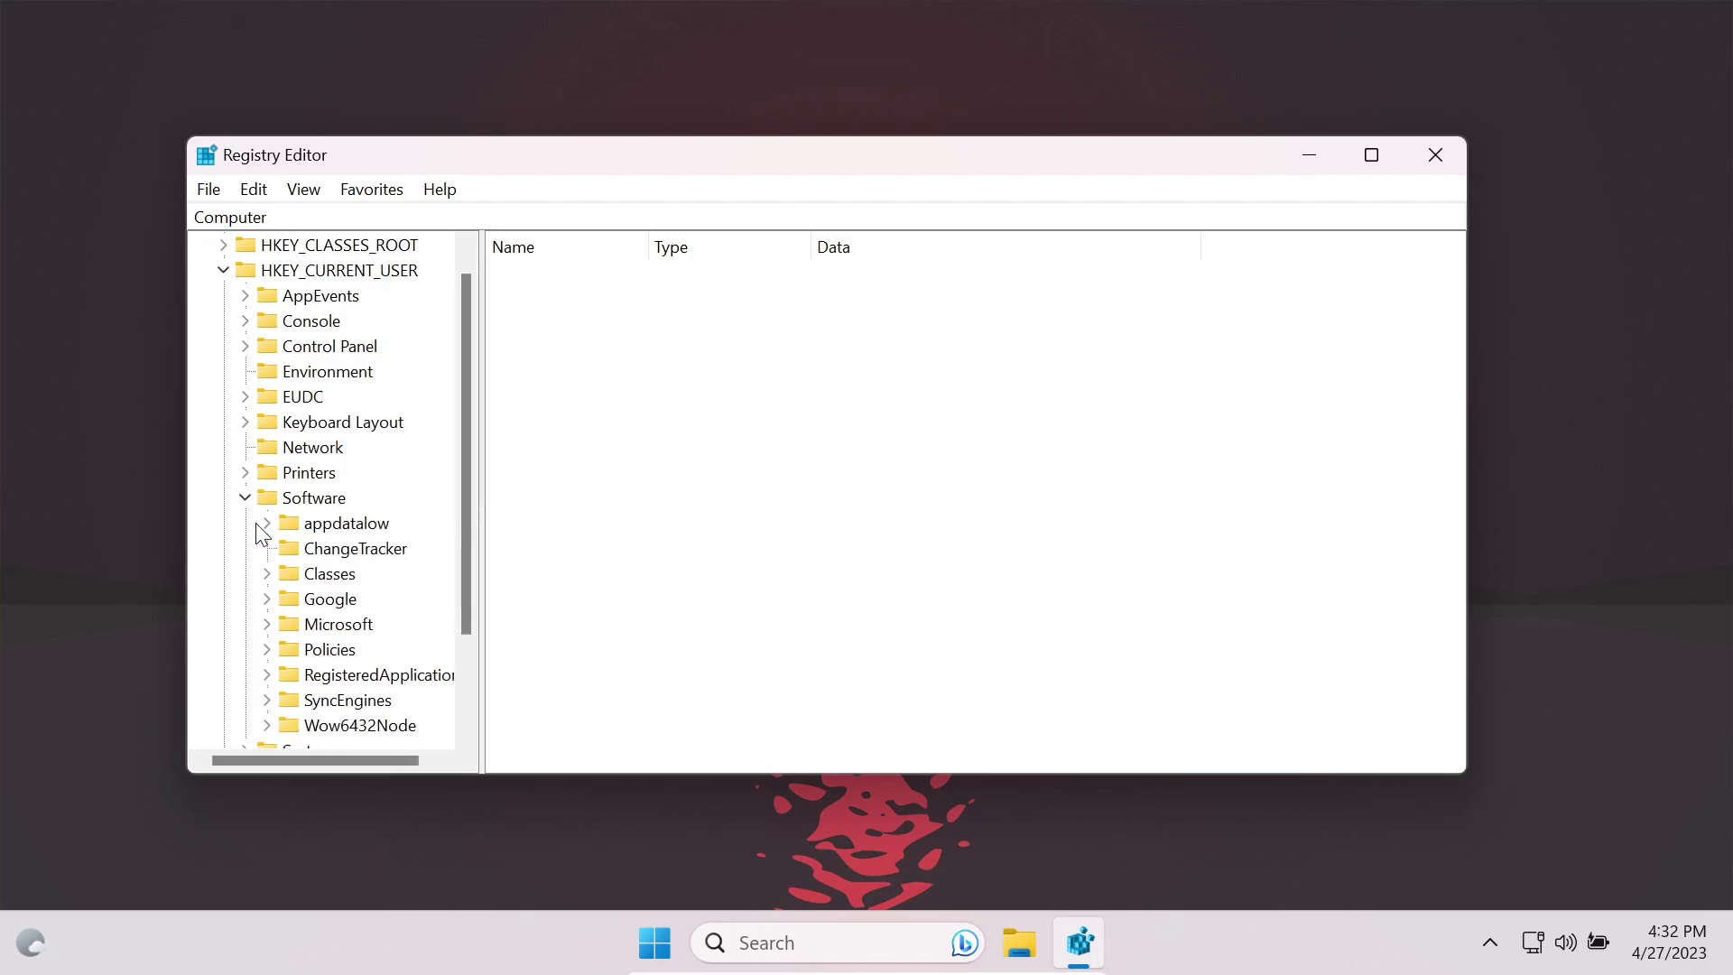
scroll(262, 495, down, 2)
click(264, 496)
scroll(334, 483, down, 20)
scroll(334, 483, down, 3)
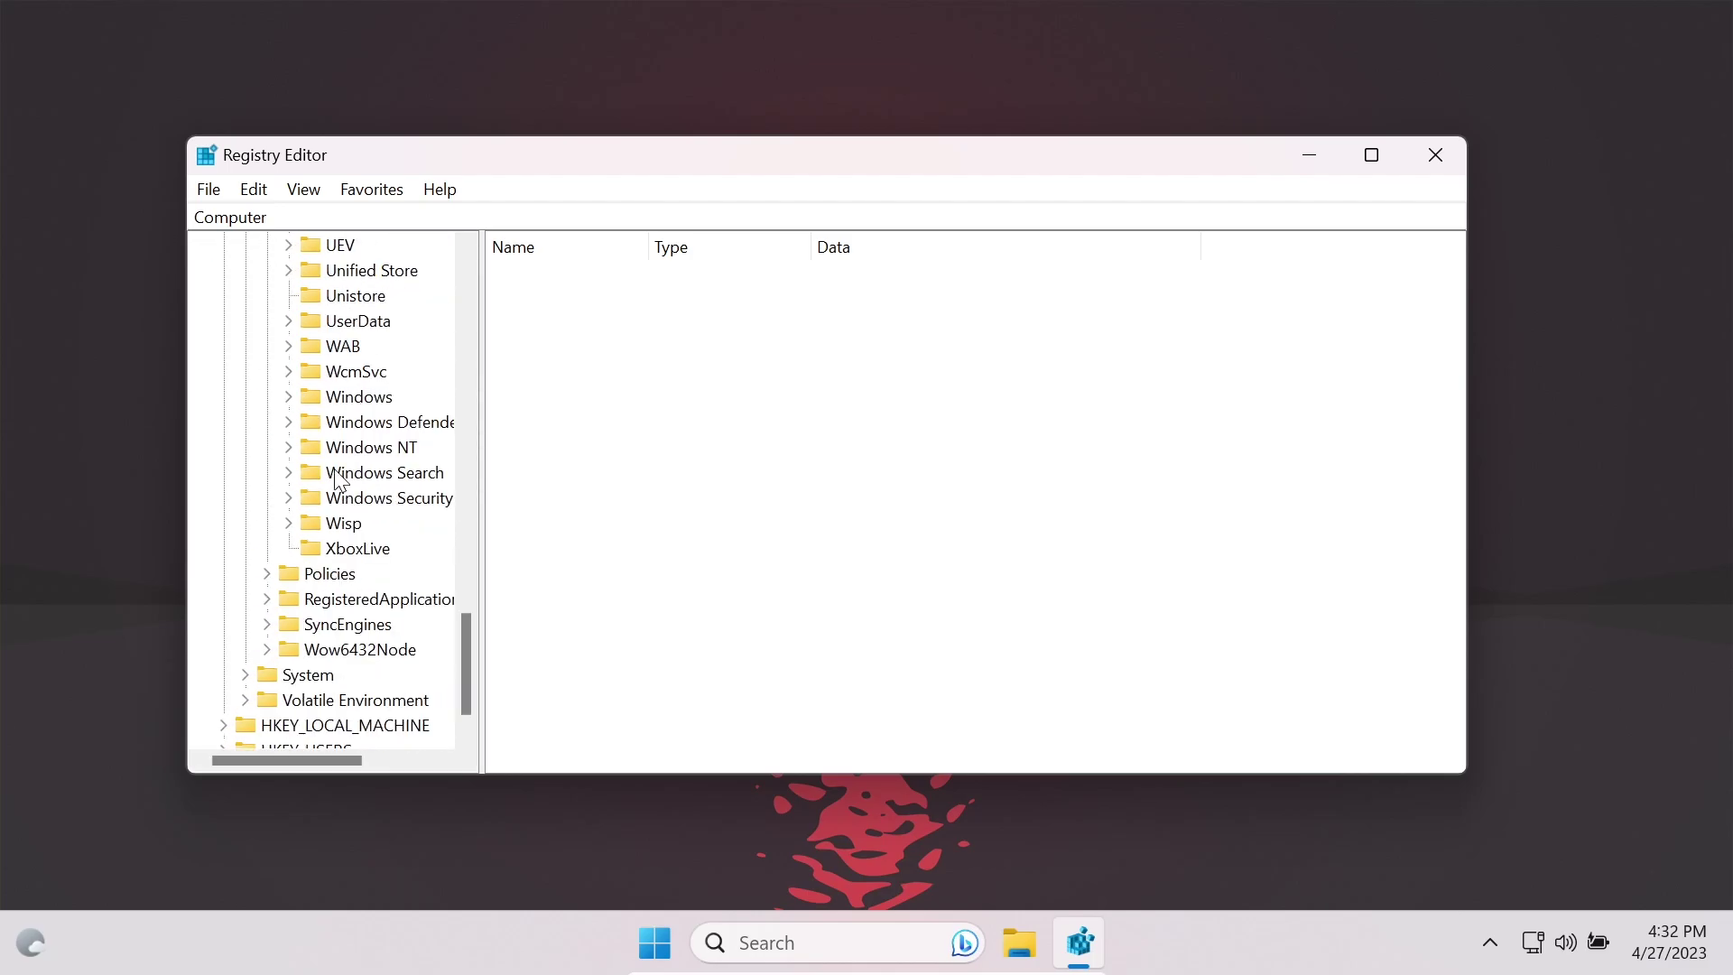
click(288, 396)
click(312, 446)
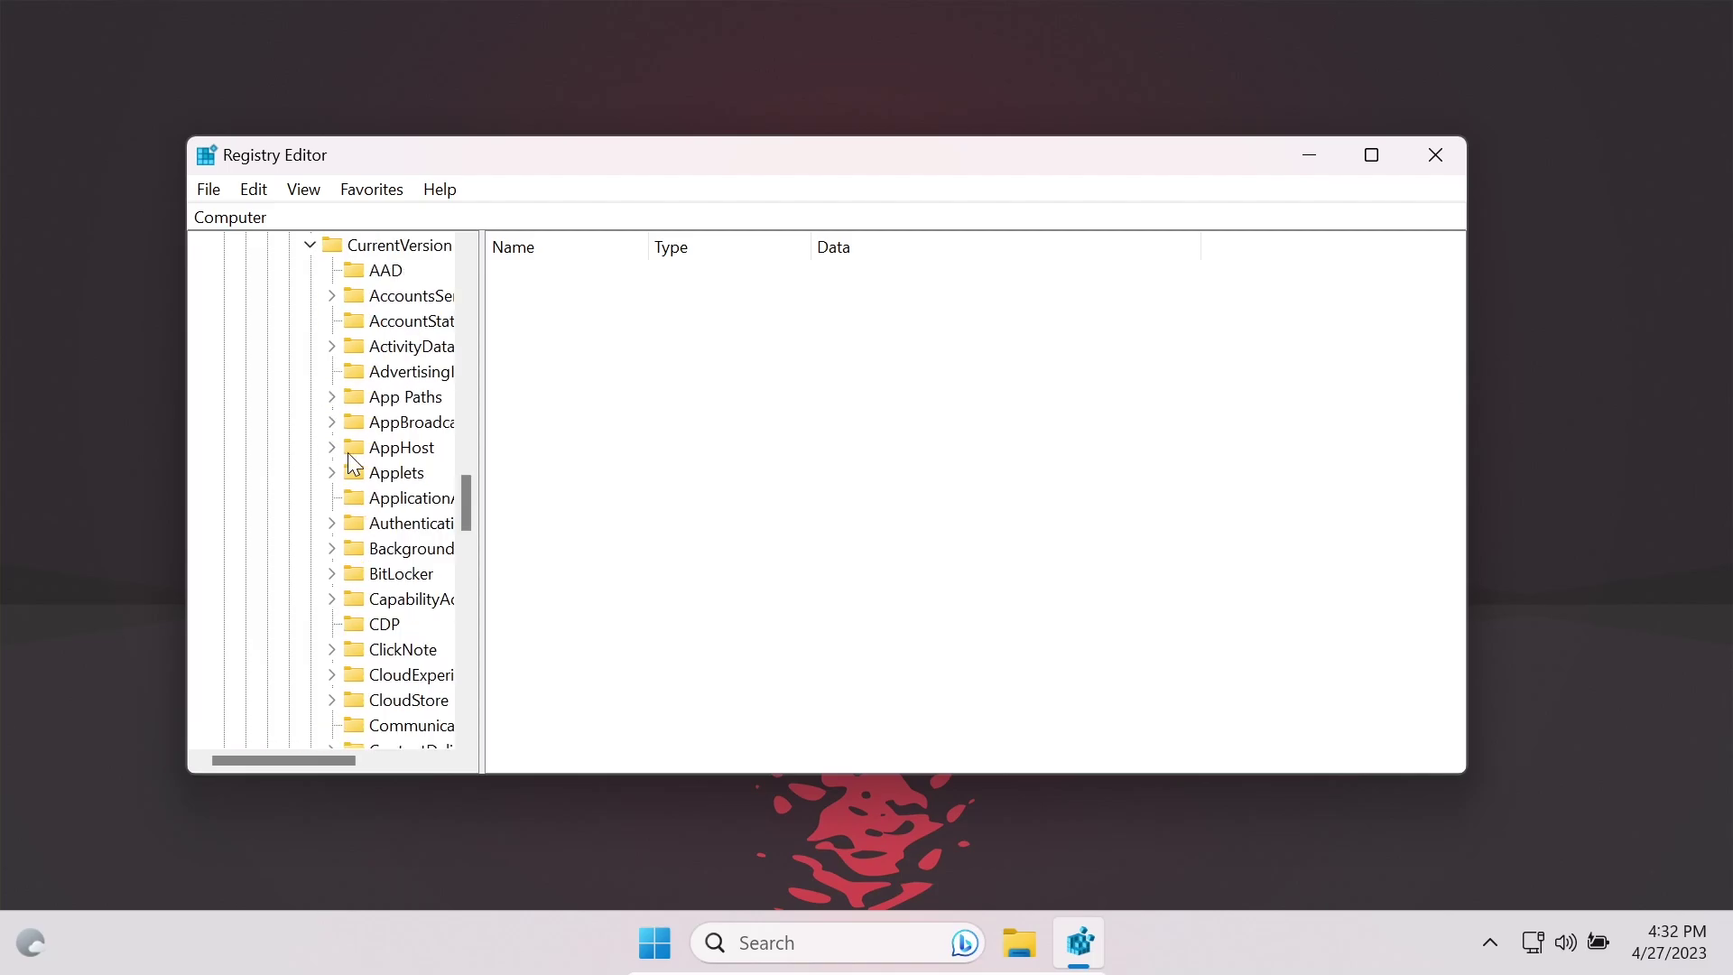
scroll(344, 433, down, 6)
click(332, 422)
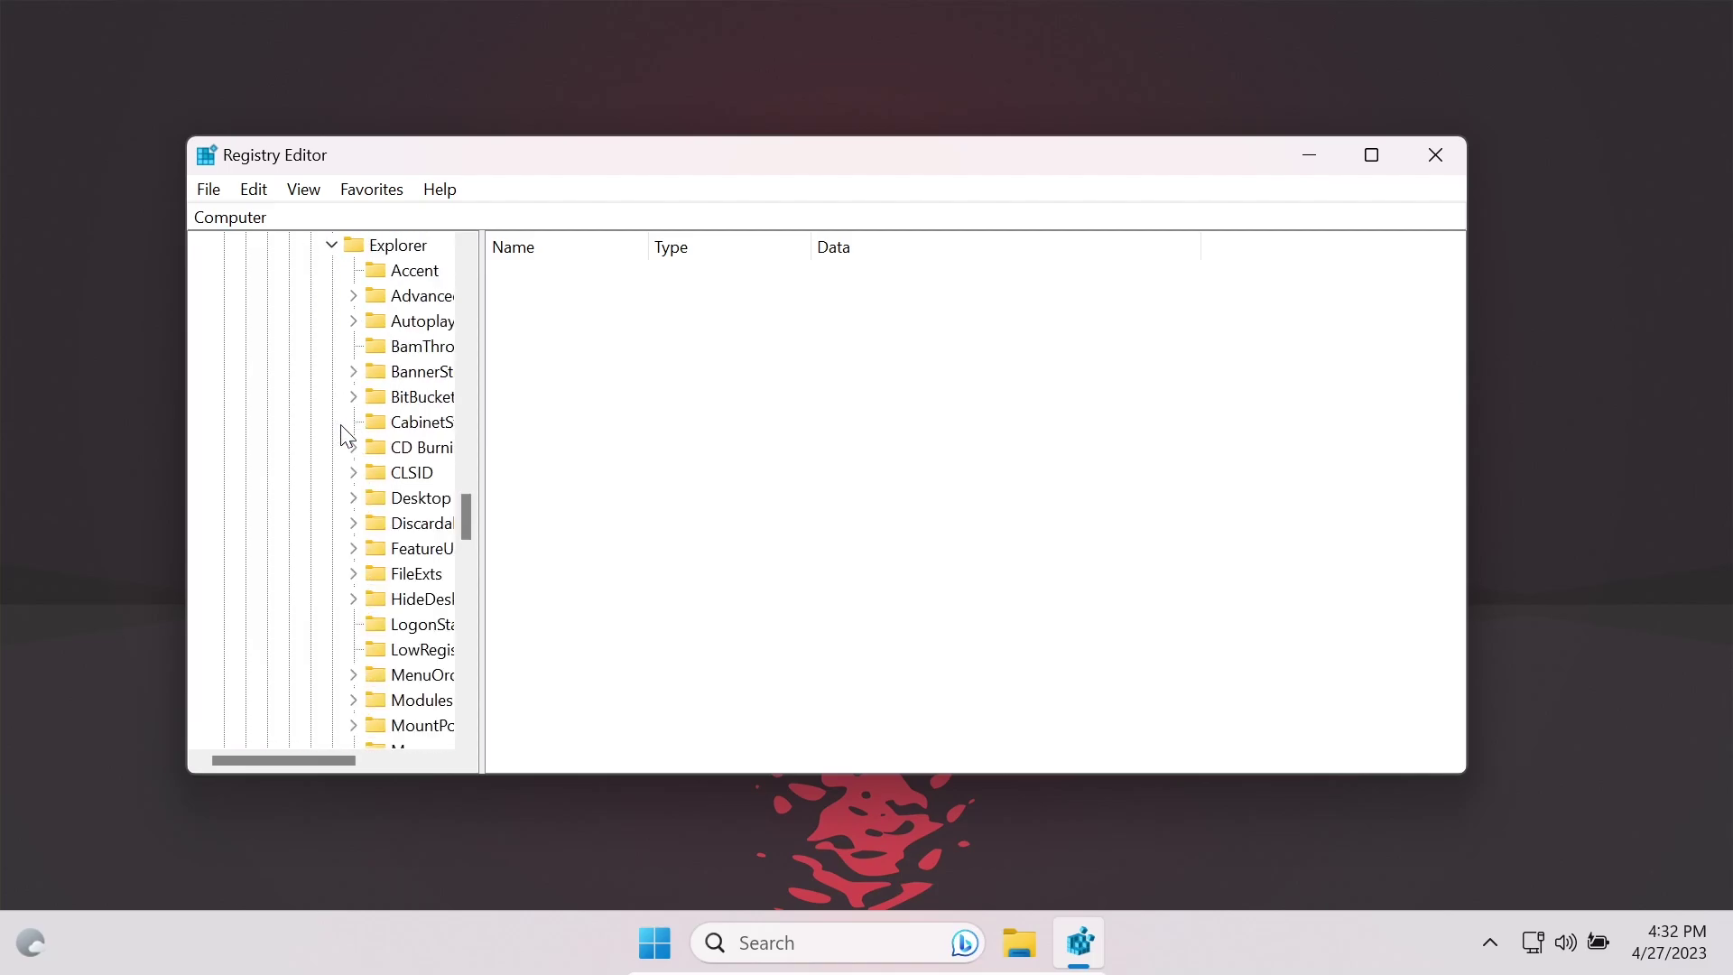
click(352, 297)
click(403, 295)
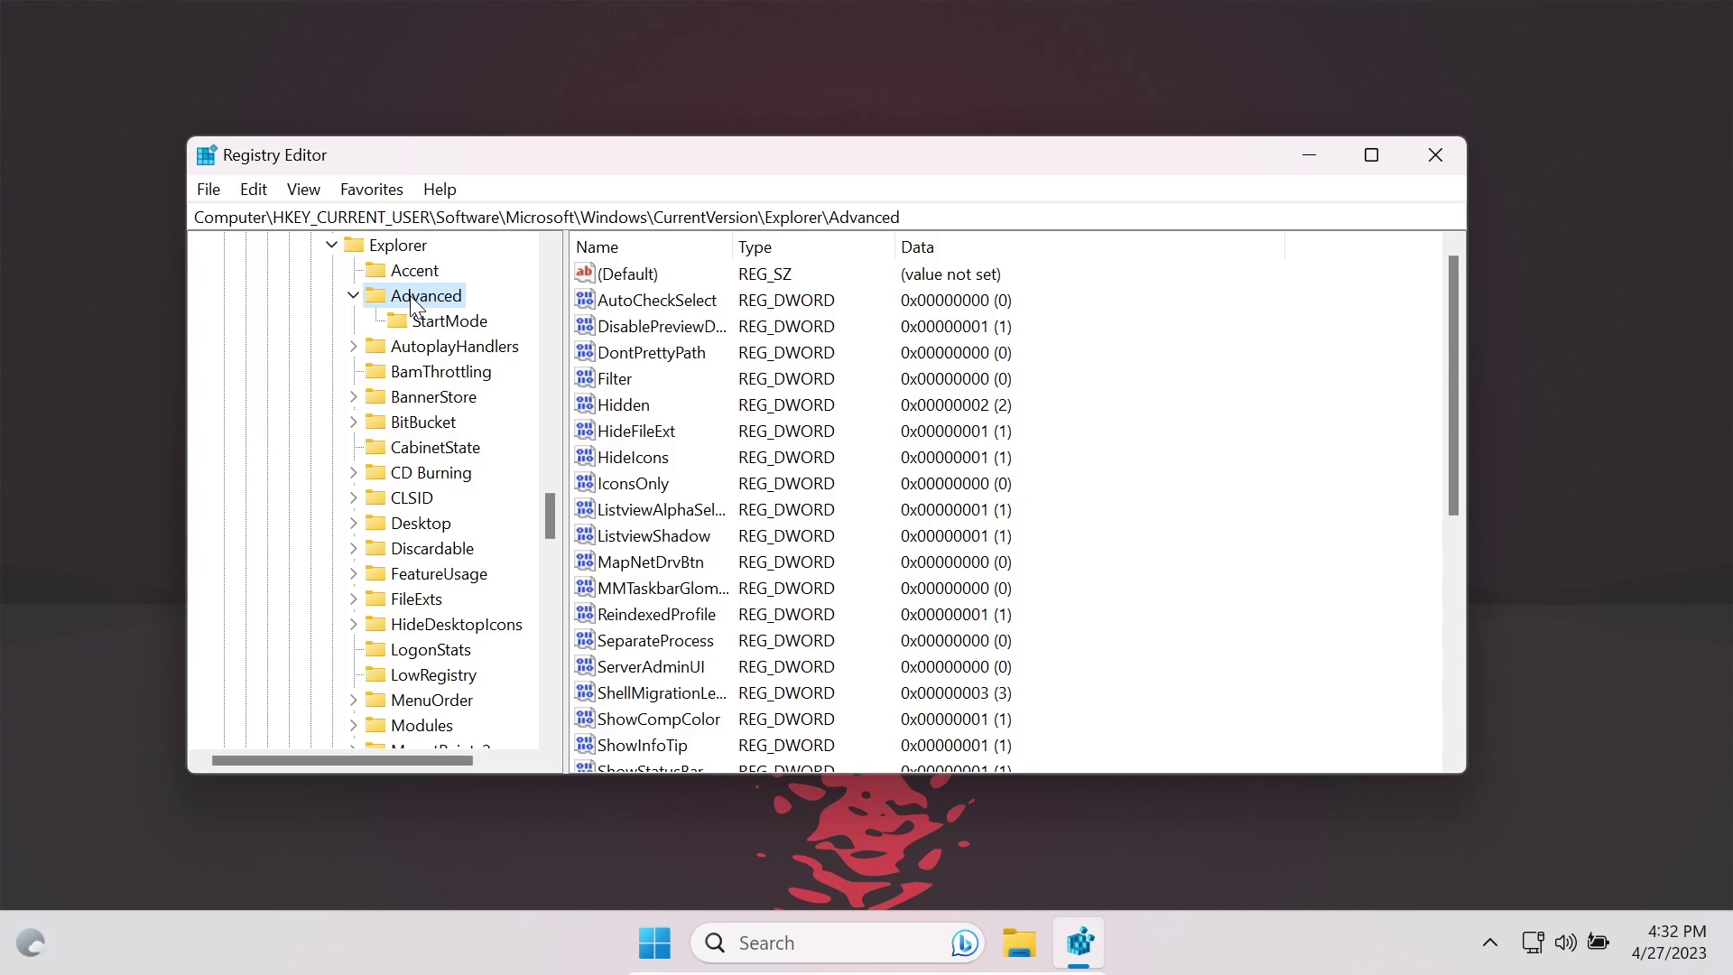
Add a DWORD (32-bit) value ShowSecondsInSystemClock with data 1, then close Registry Editor
right_click(1119, 358)
mouse_move(1159, 370)
click(1354, 473)
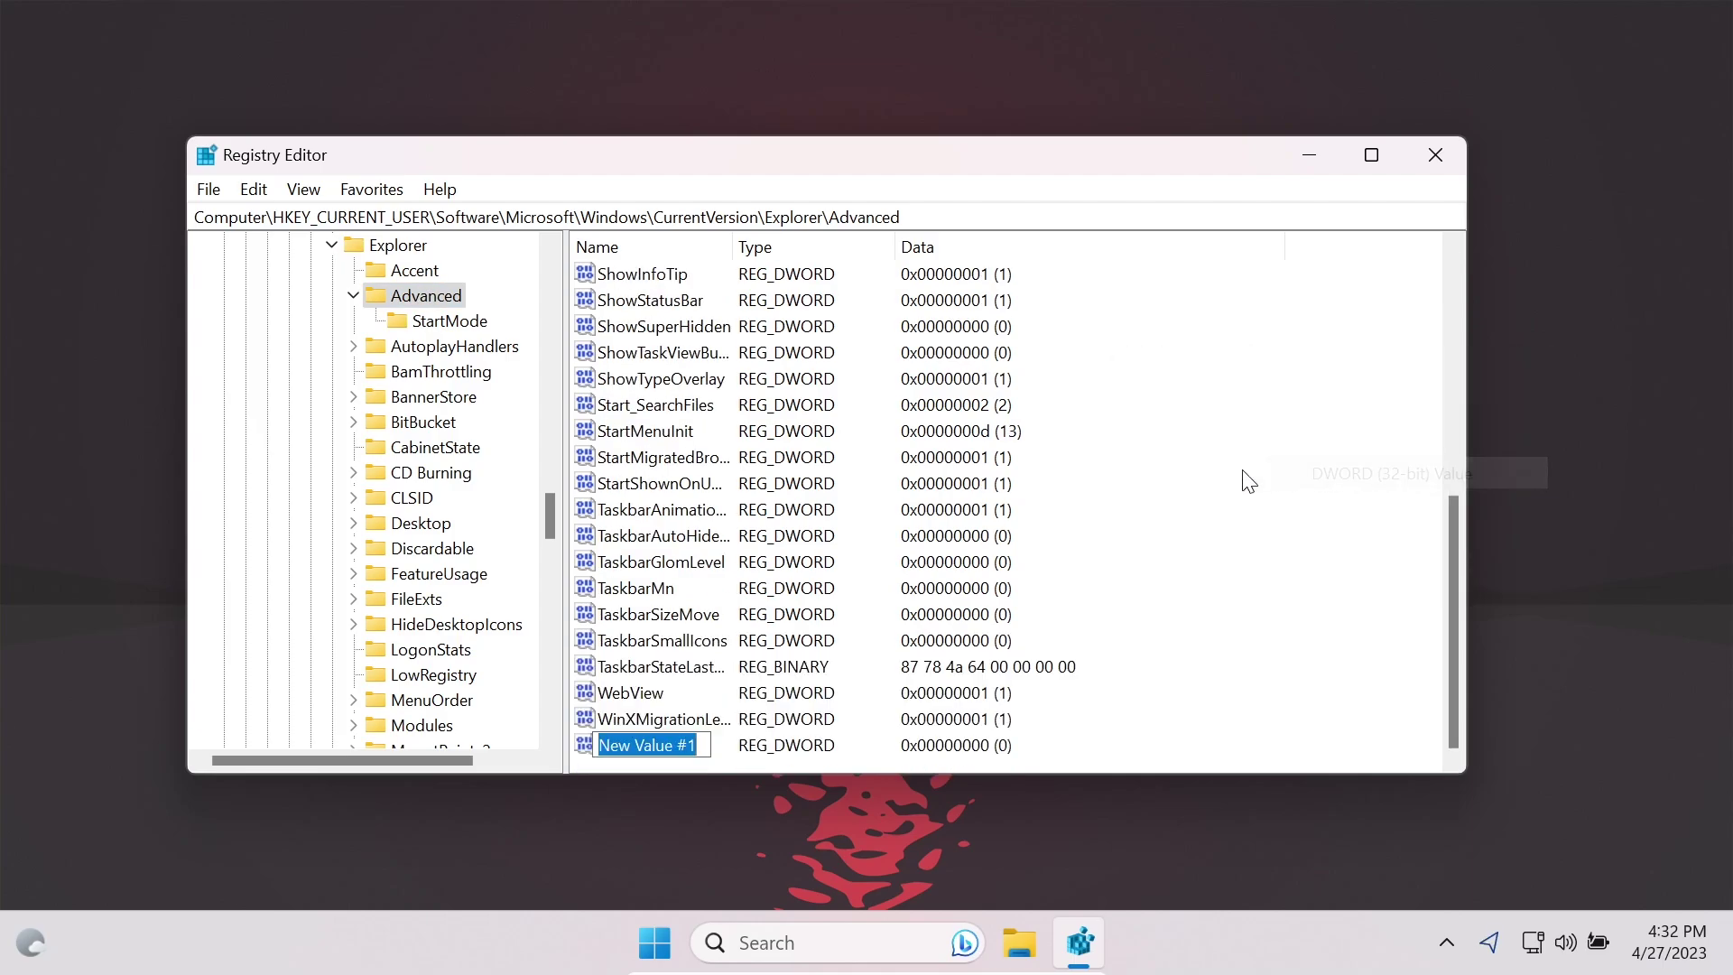
text(Show)
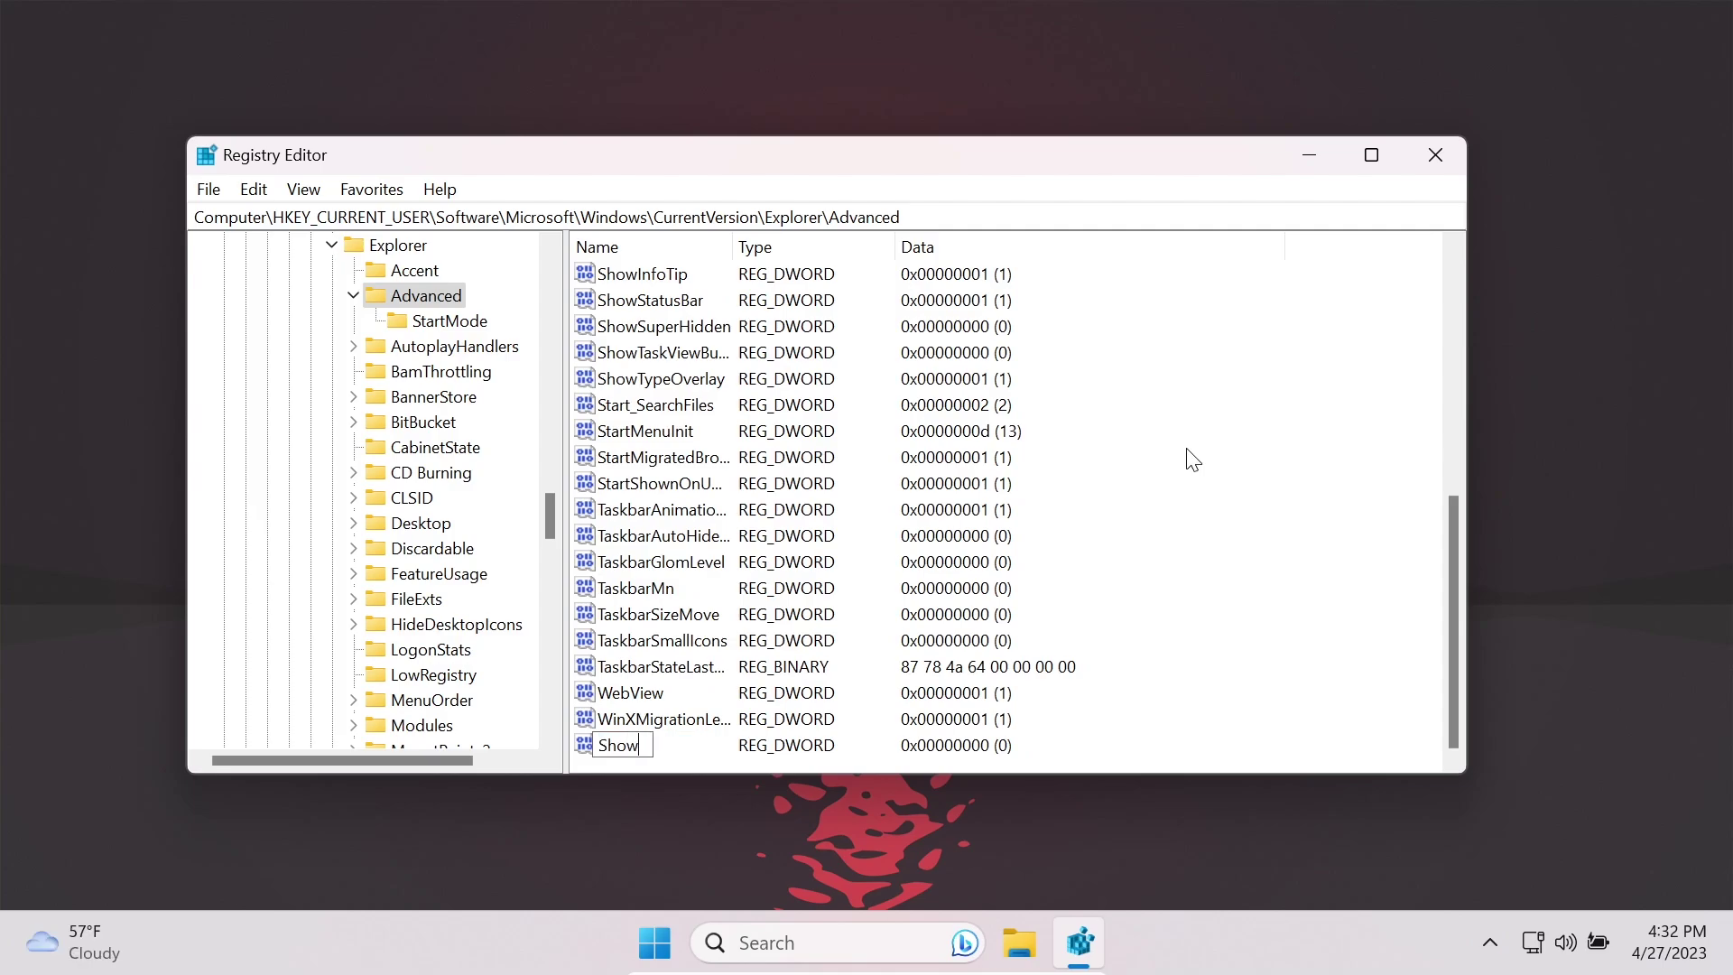
text(SecondsInSystemClock)
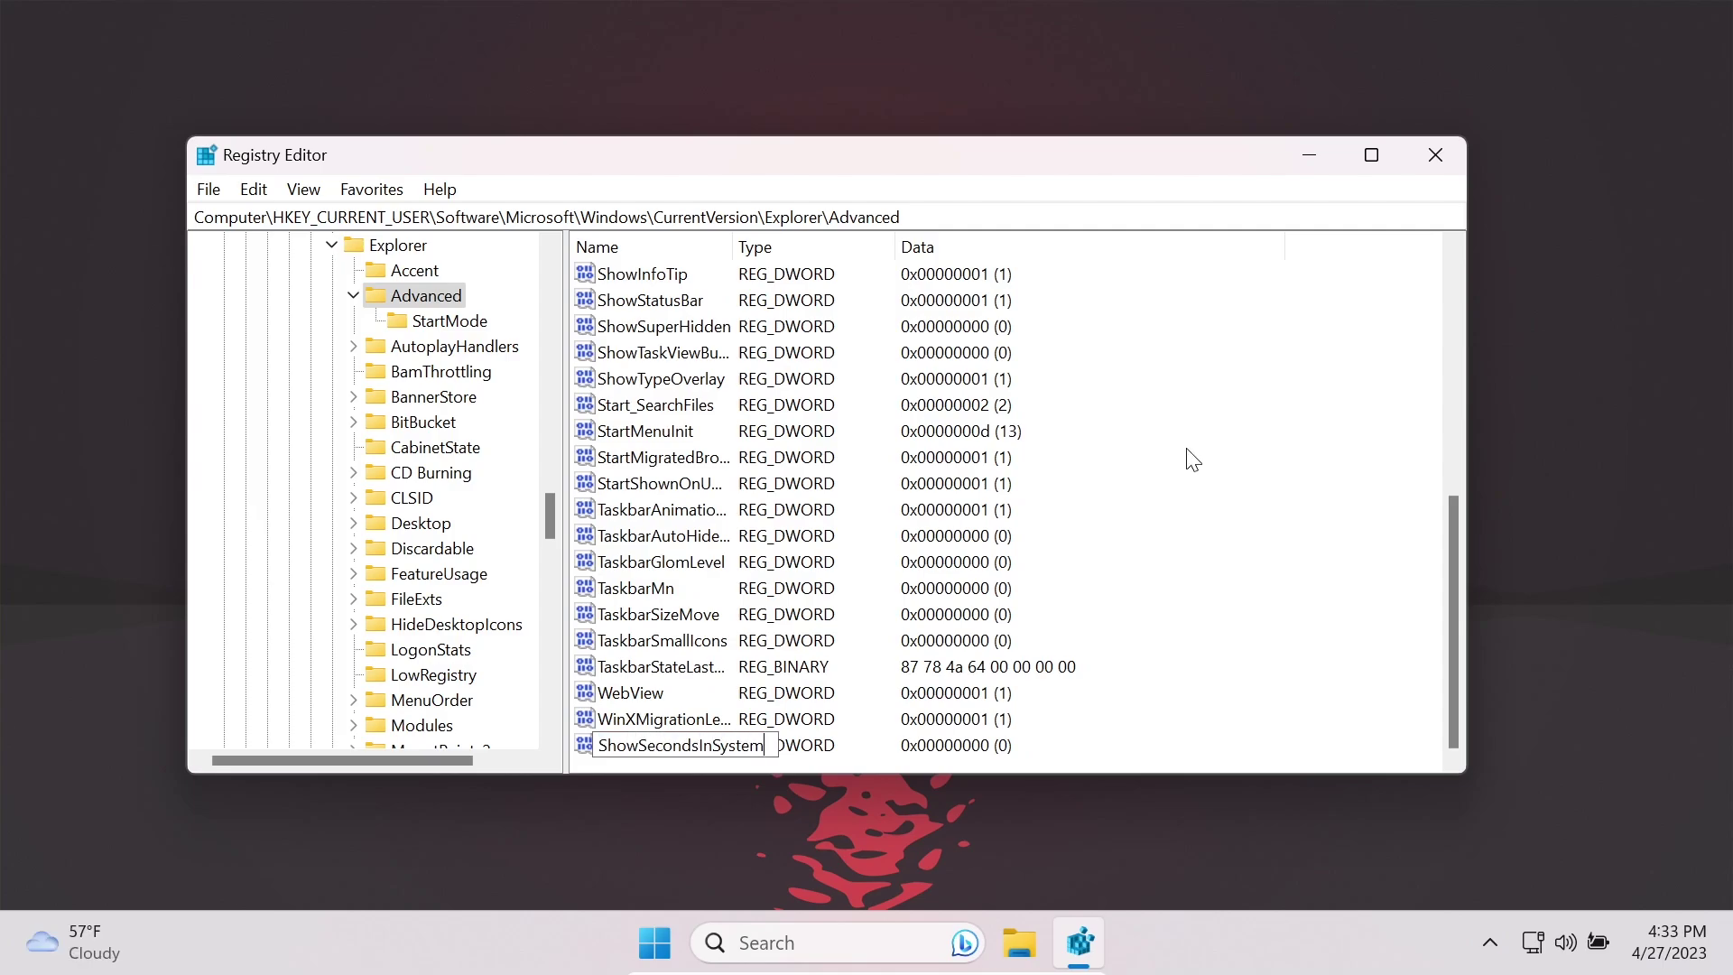
key(Return)
key(Return)
text(1)
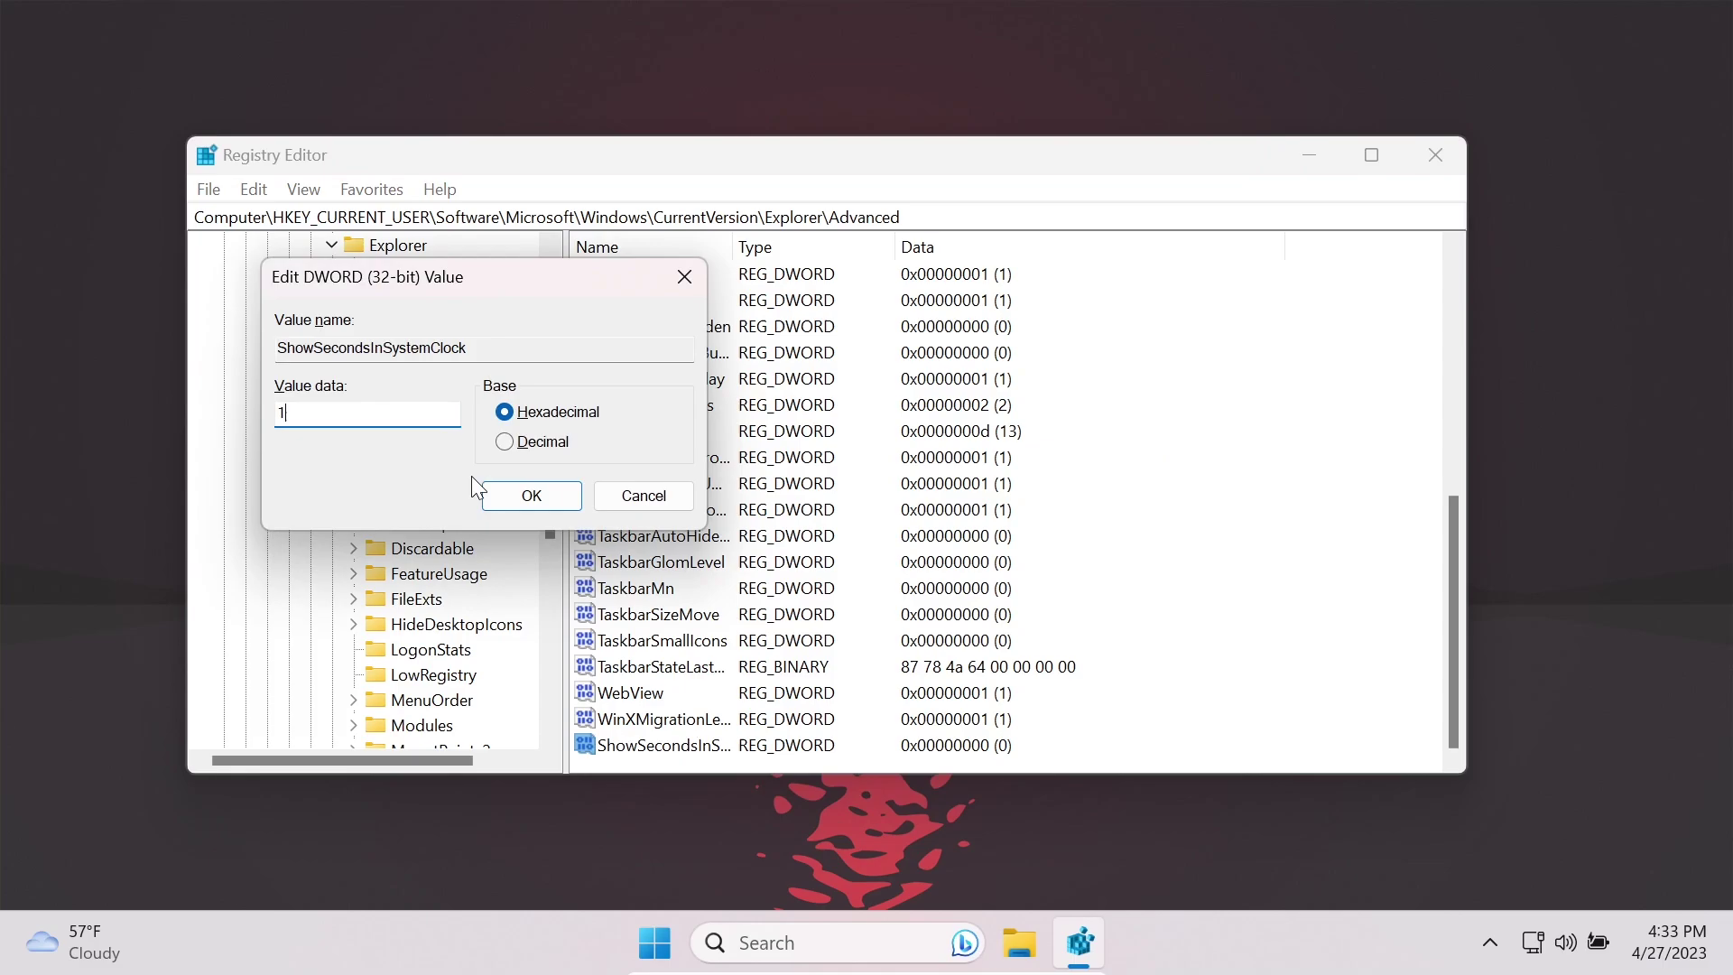
click(529, 495)
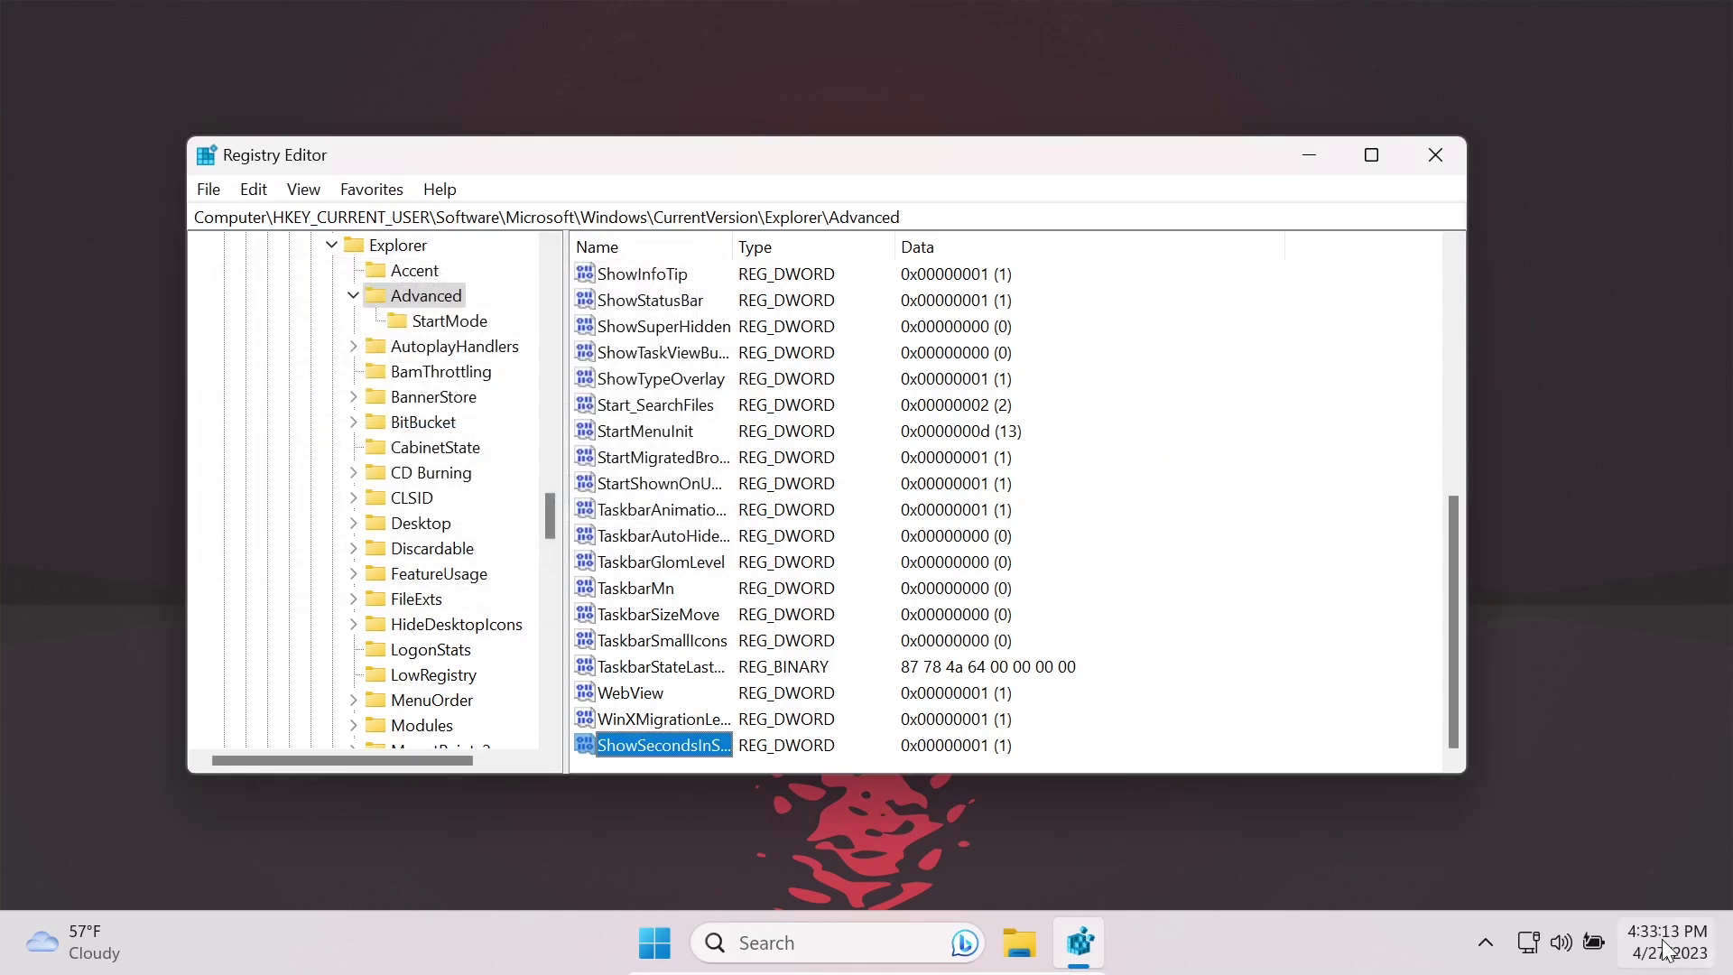
click(1436, 154)
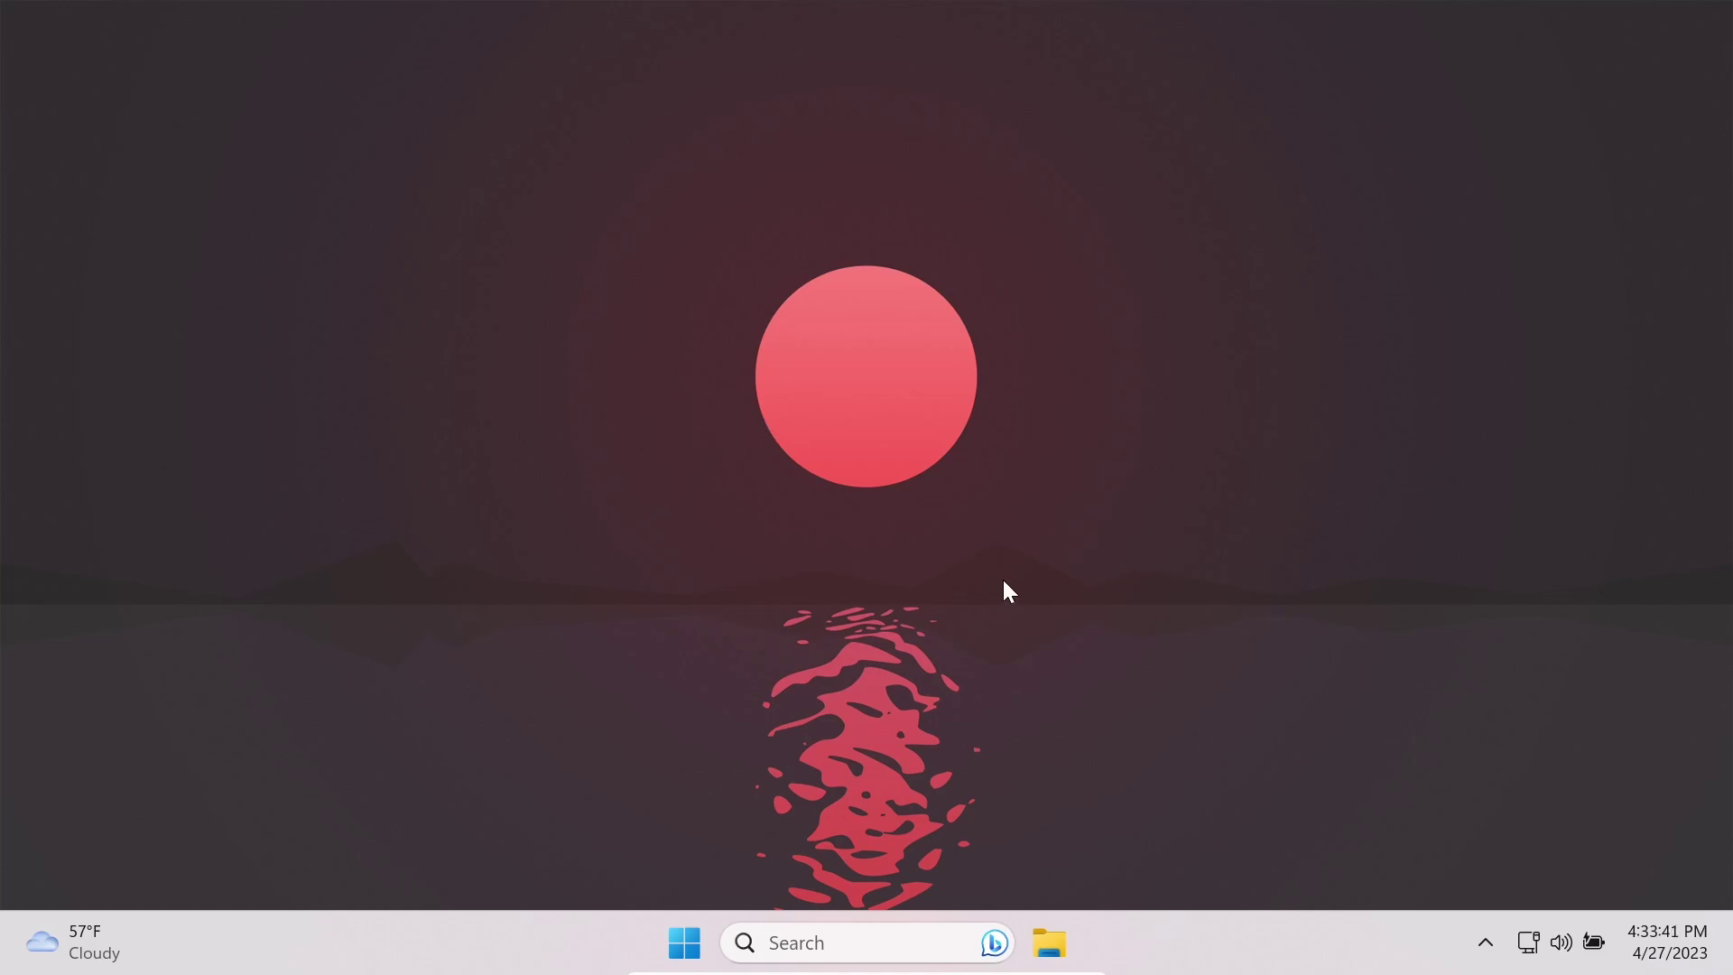
right_click(1208, 934)
click(1242, 884)
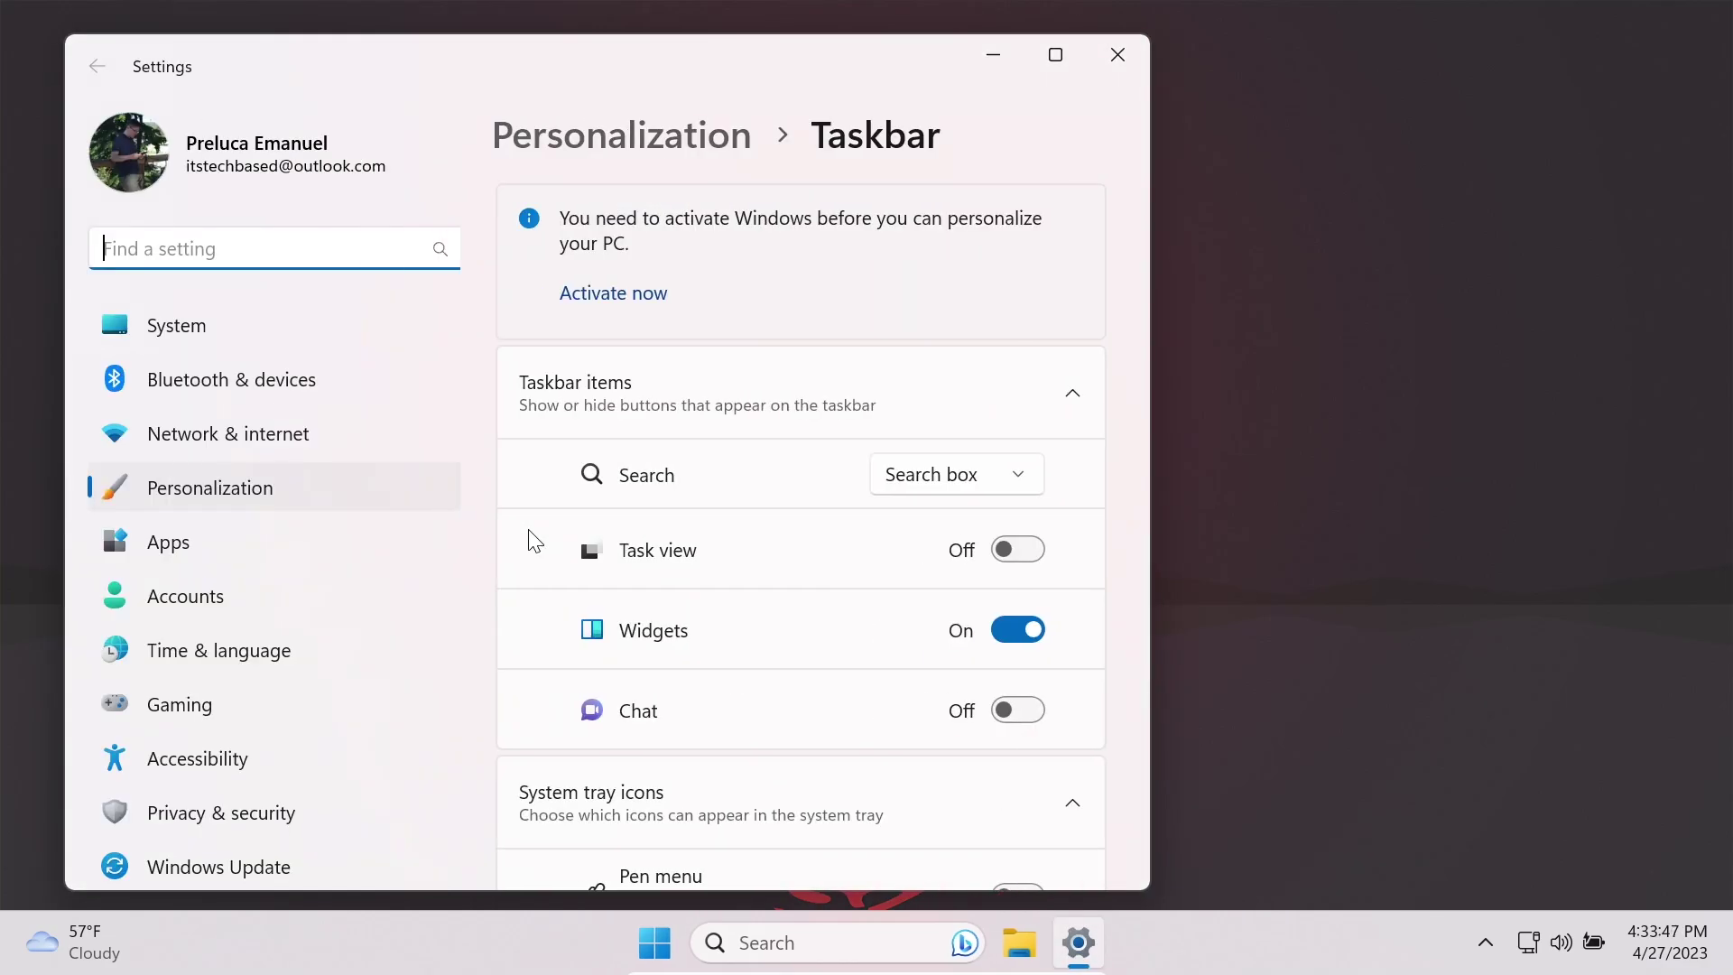
scroll(529, 540, down, 8)
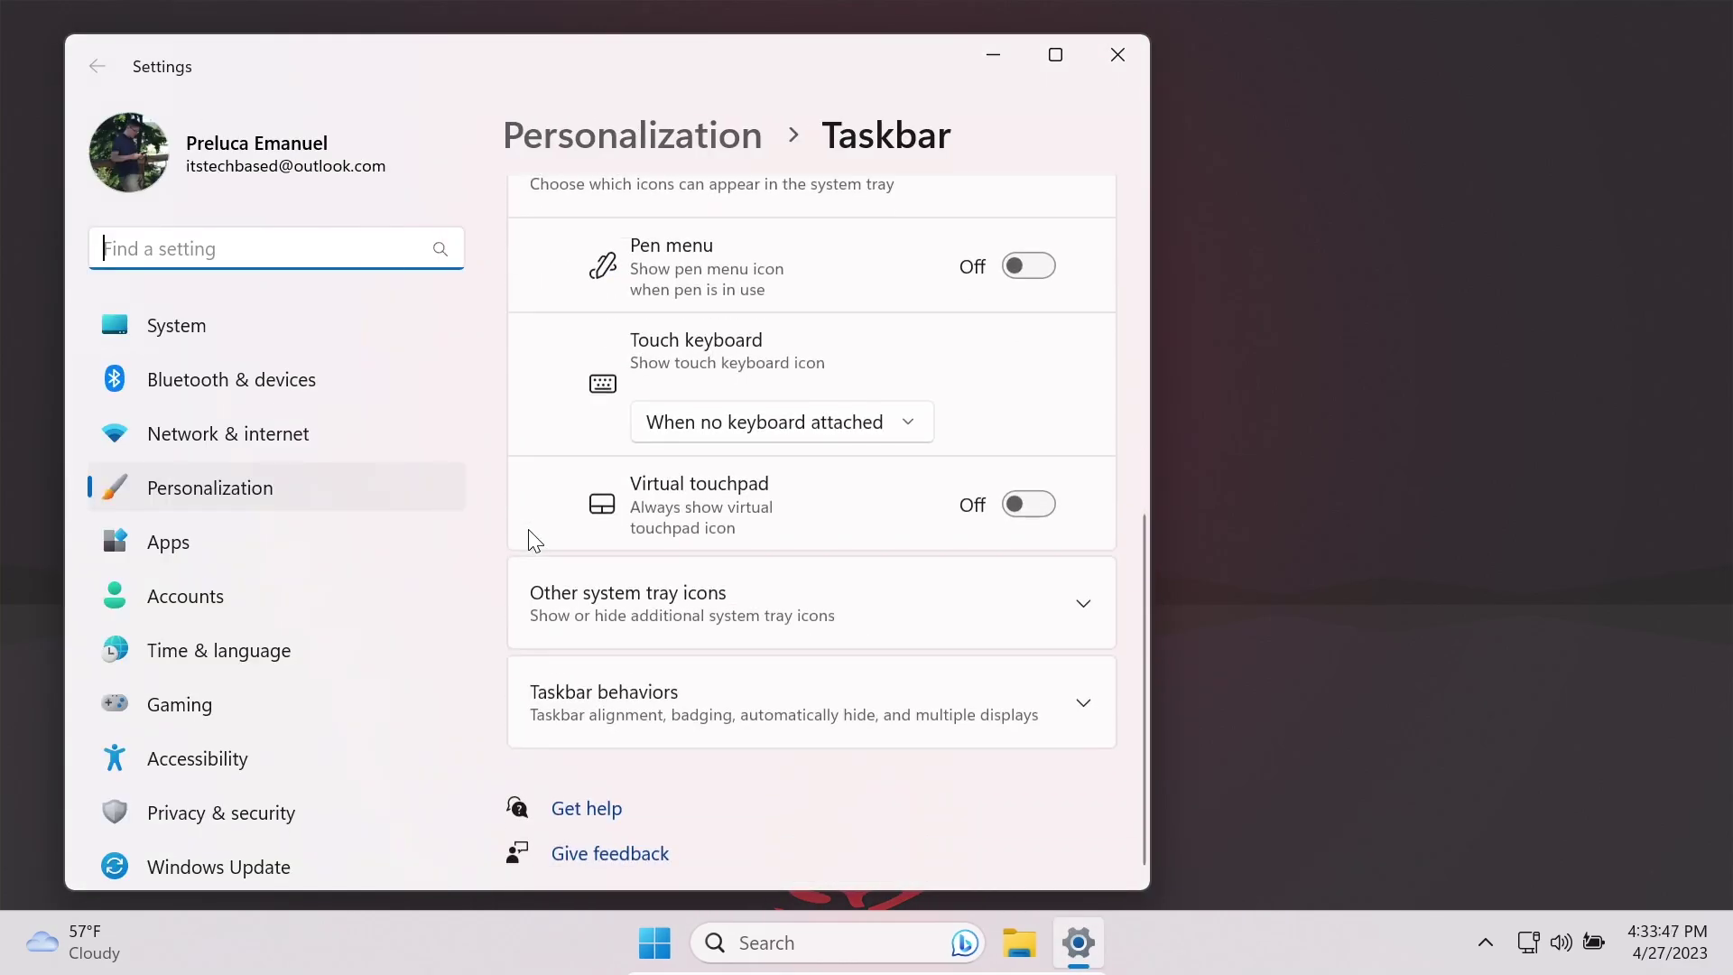
click(603, 695)
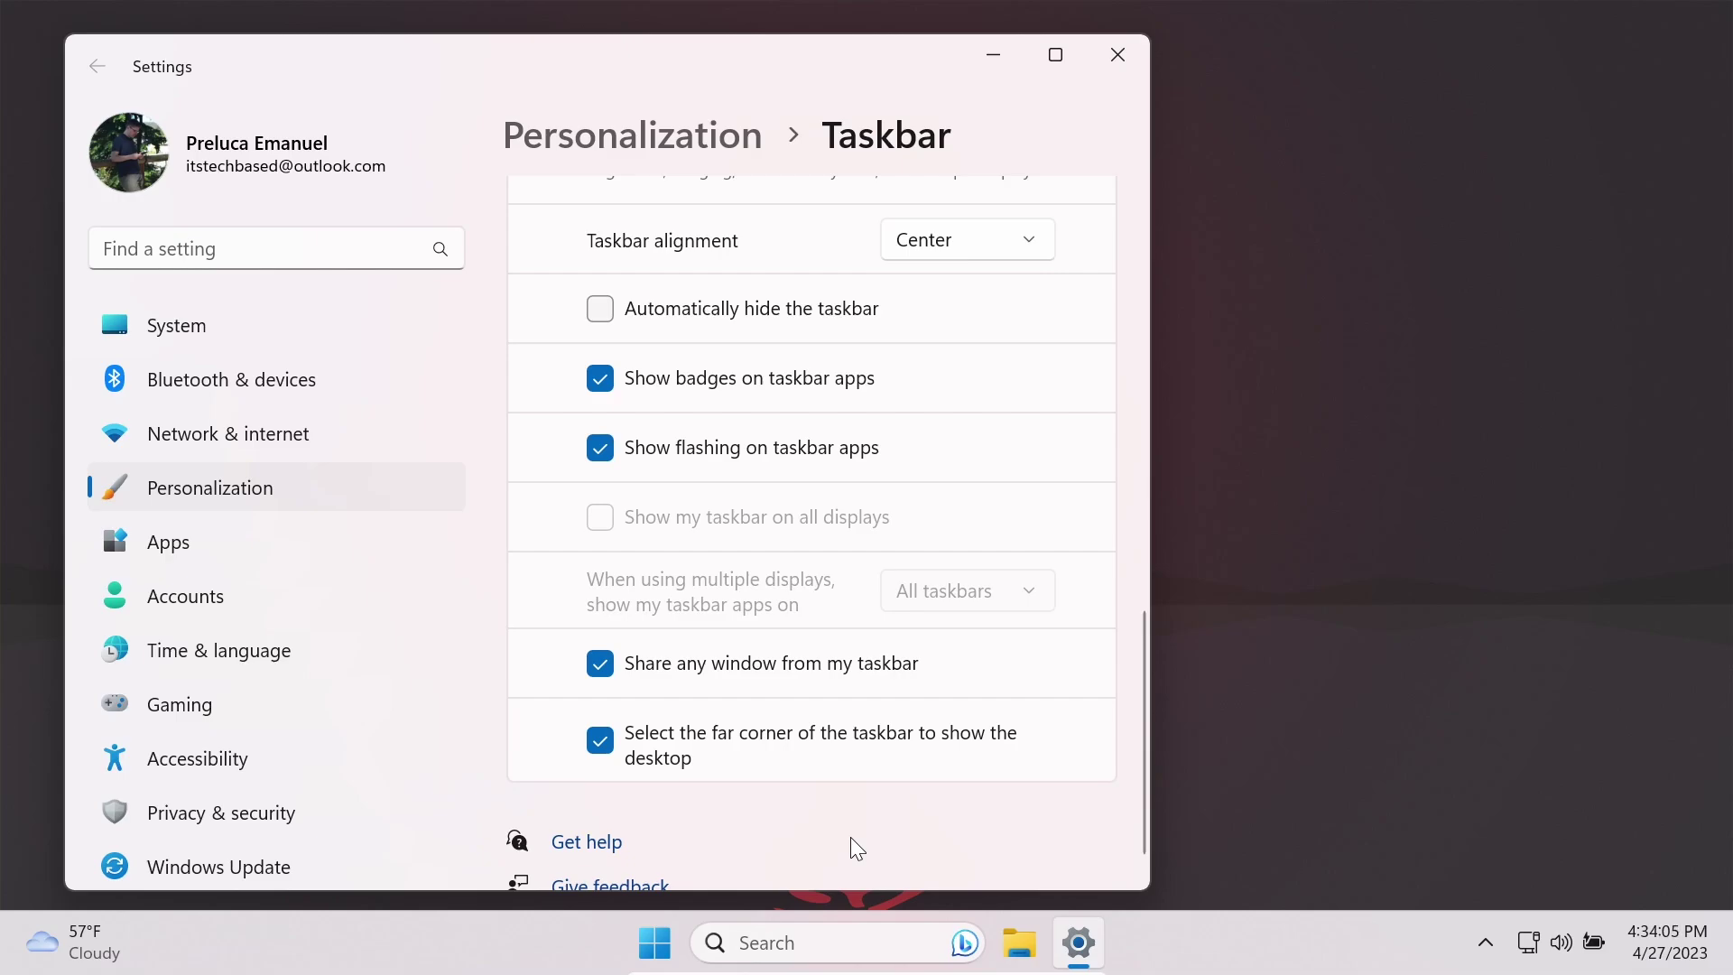
click(1118, 54)
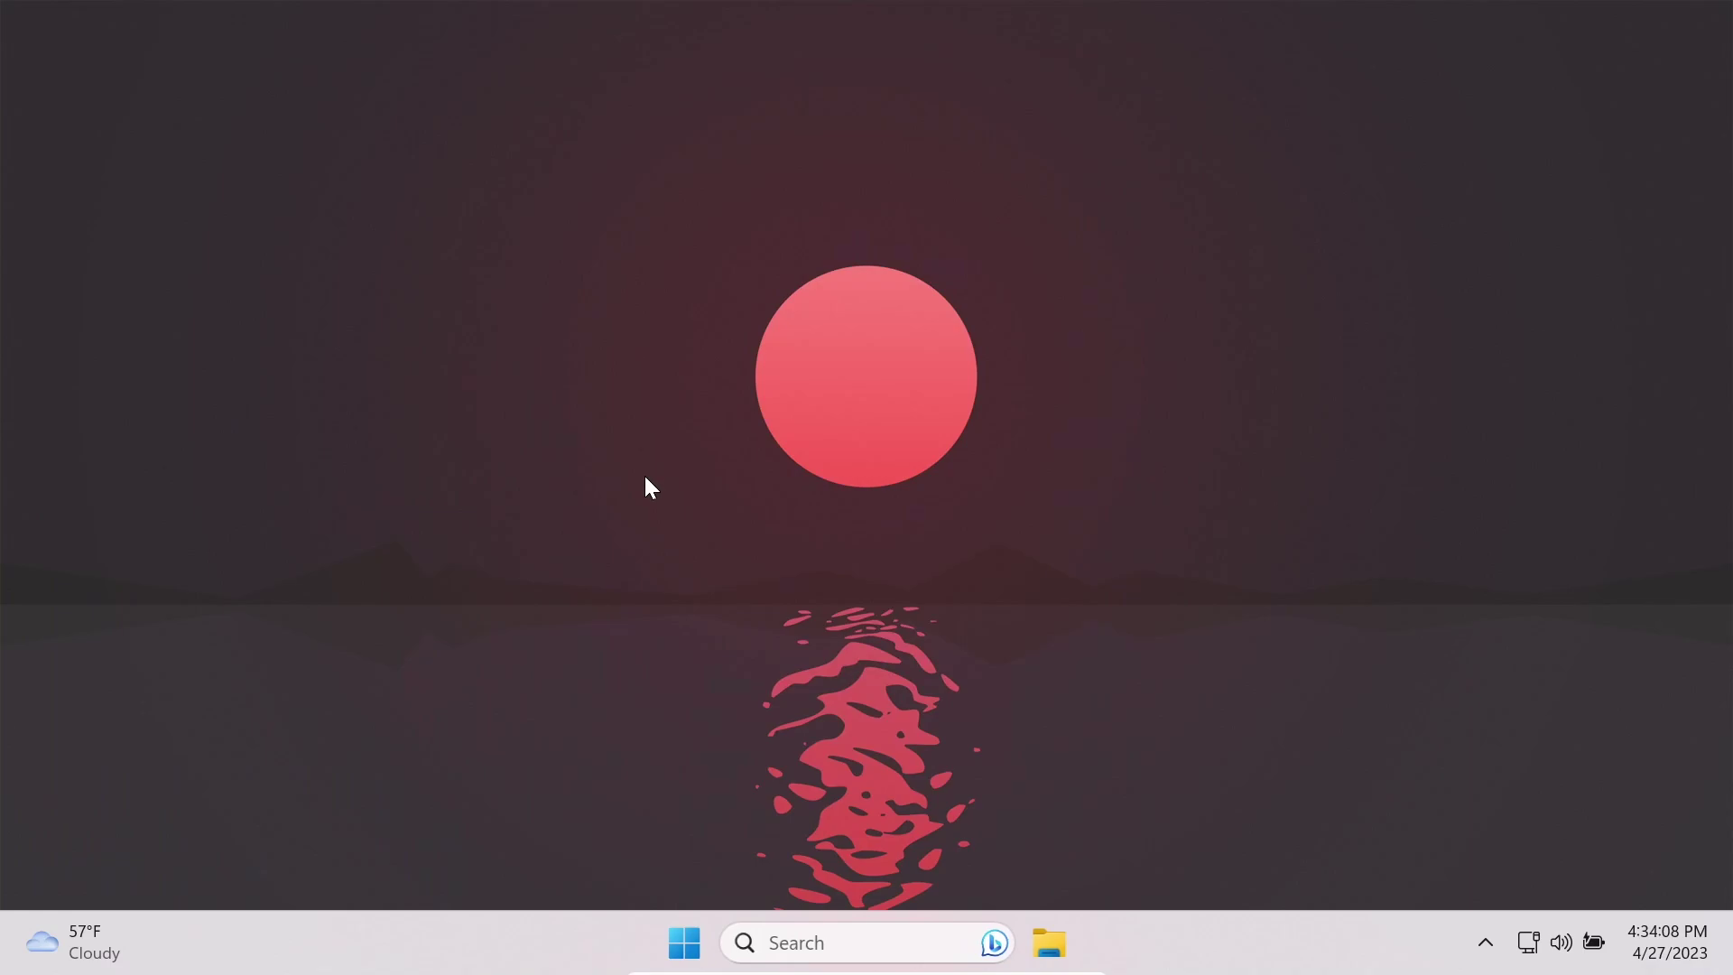